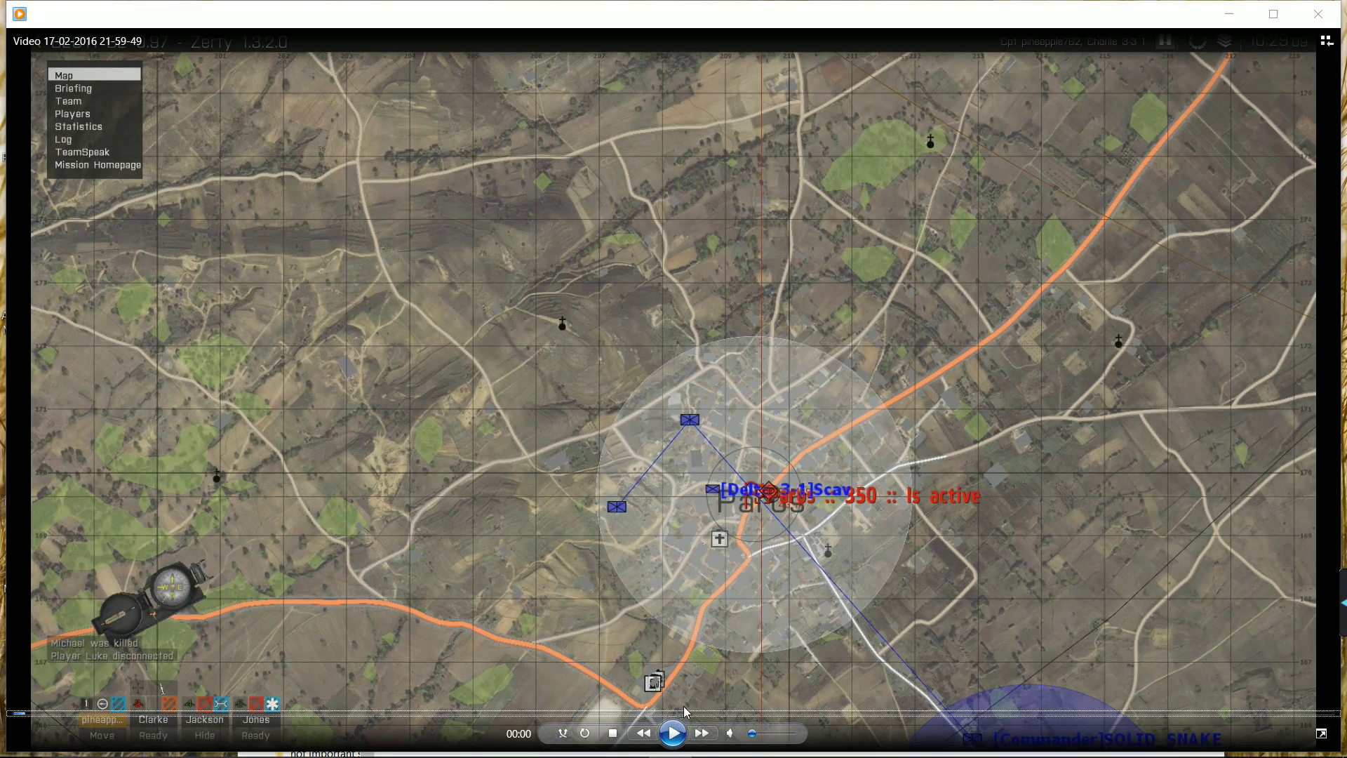
Play the recorded gameplay clip, then close the video player.
left_click(672, 732)
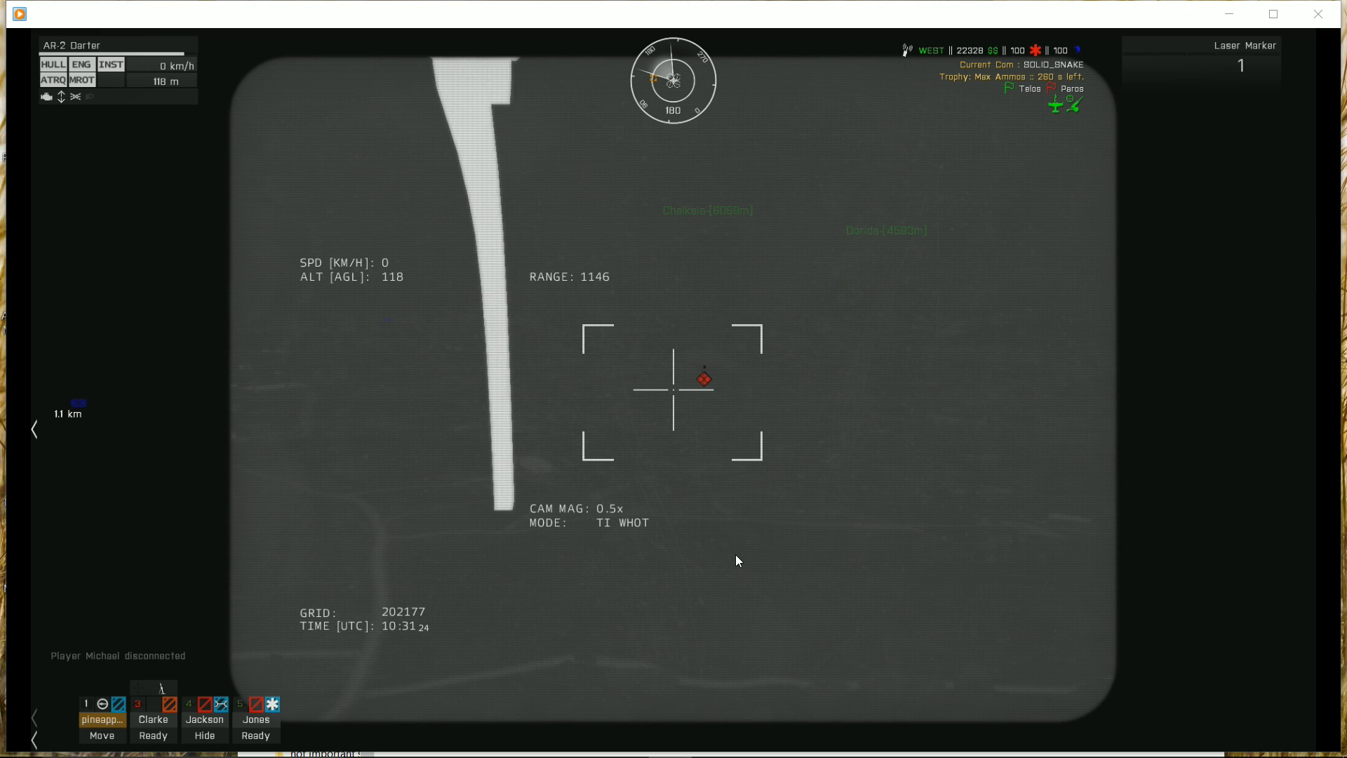
mouse_move(712, 533)
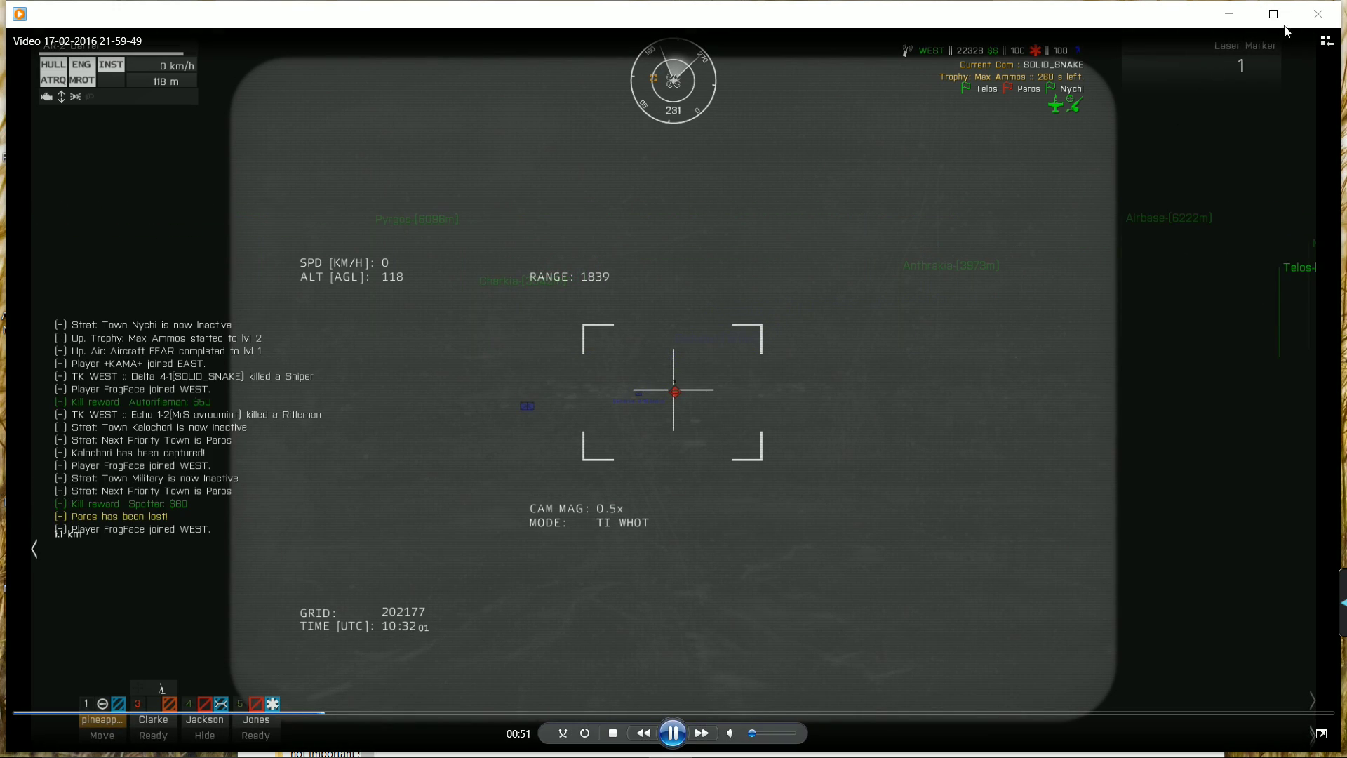
left_click(1318, 14)
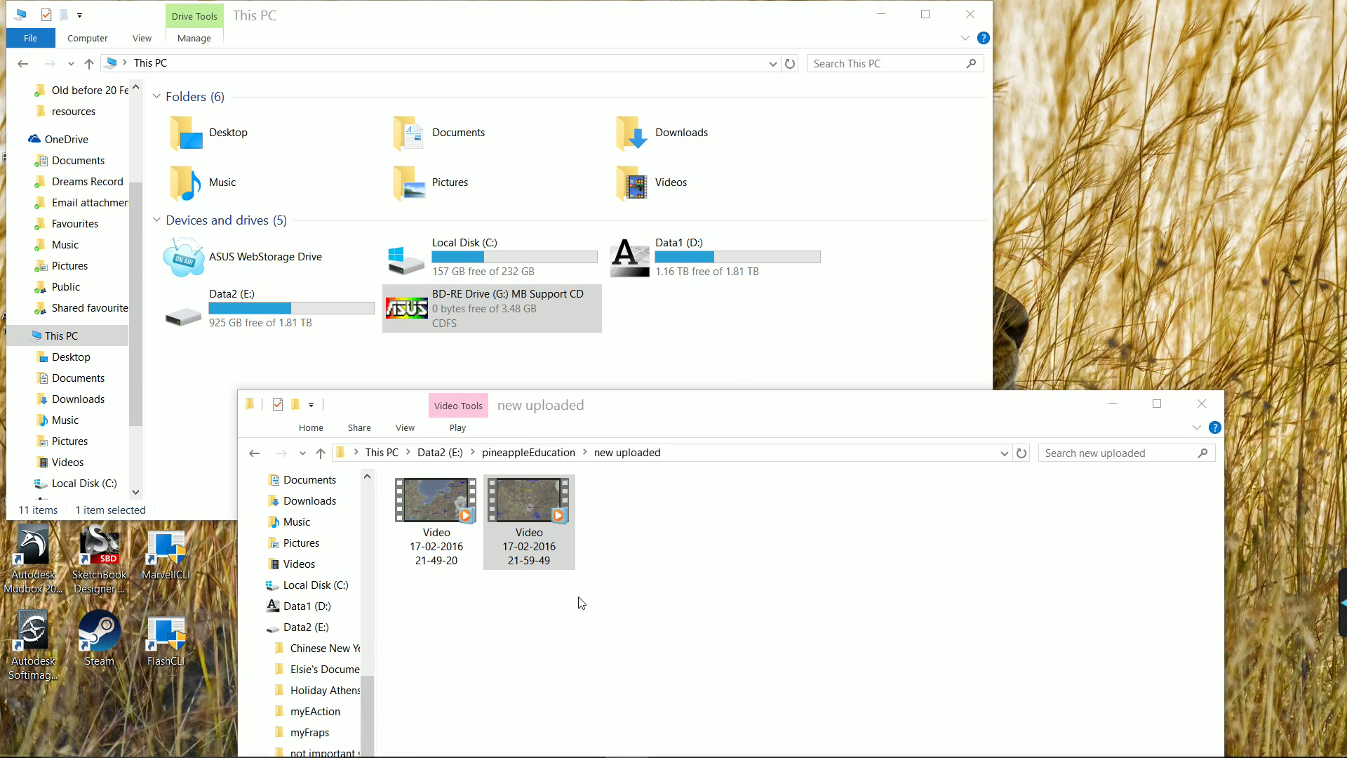
Move the 'new uploaded' folder window aside and bring the forum thread browser forward.
left_click_drag(679, 412, 784, 399)
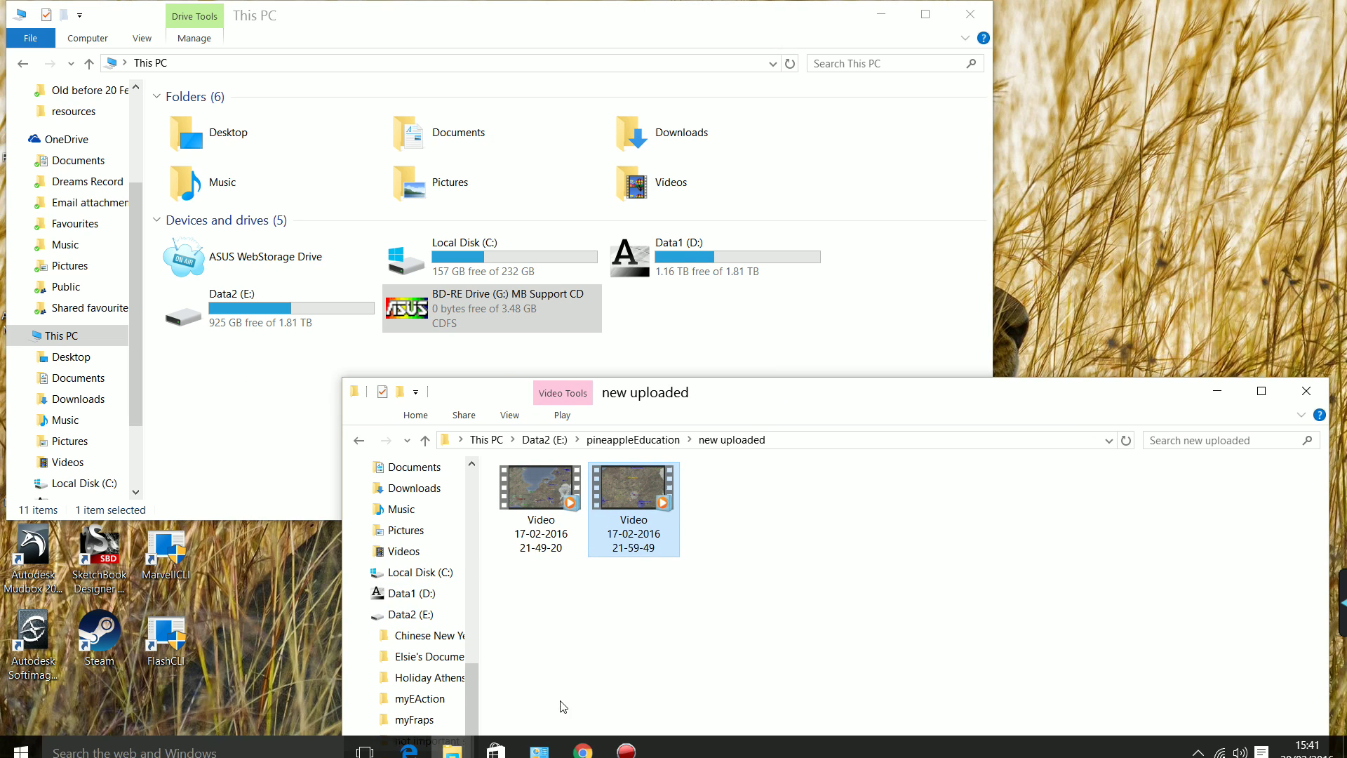
mouse_move(521, 750)
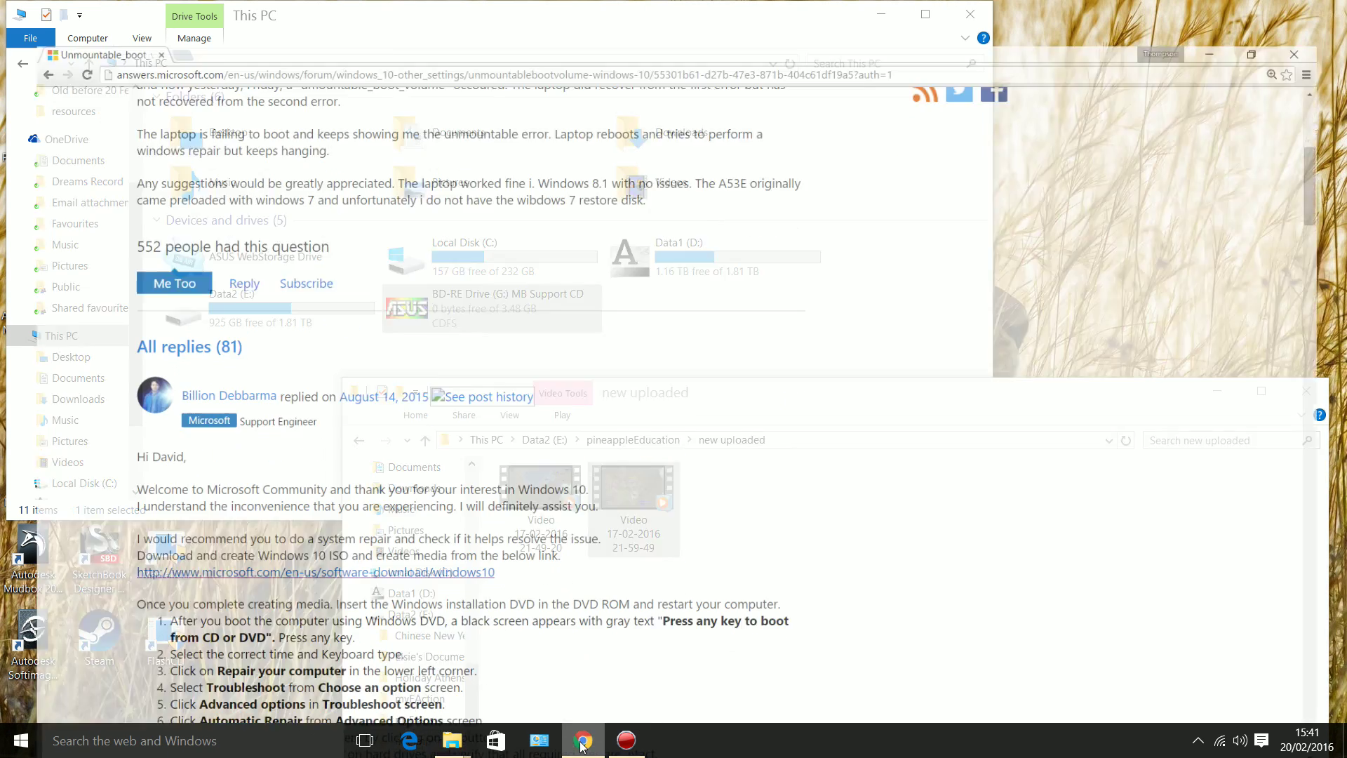
left_click(582, 740)
Open the microsoft.com software-download/windows10 link from the thread's first reply in a new tab.
scroll(522, 532, "up", 2)
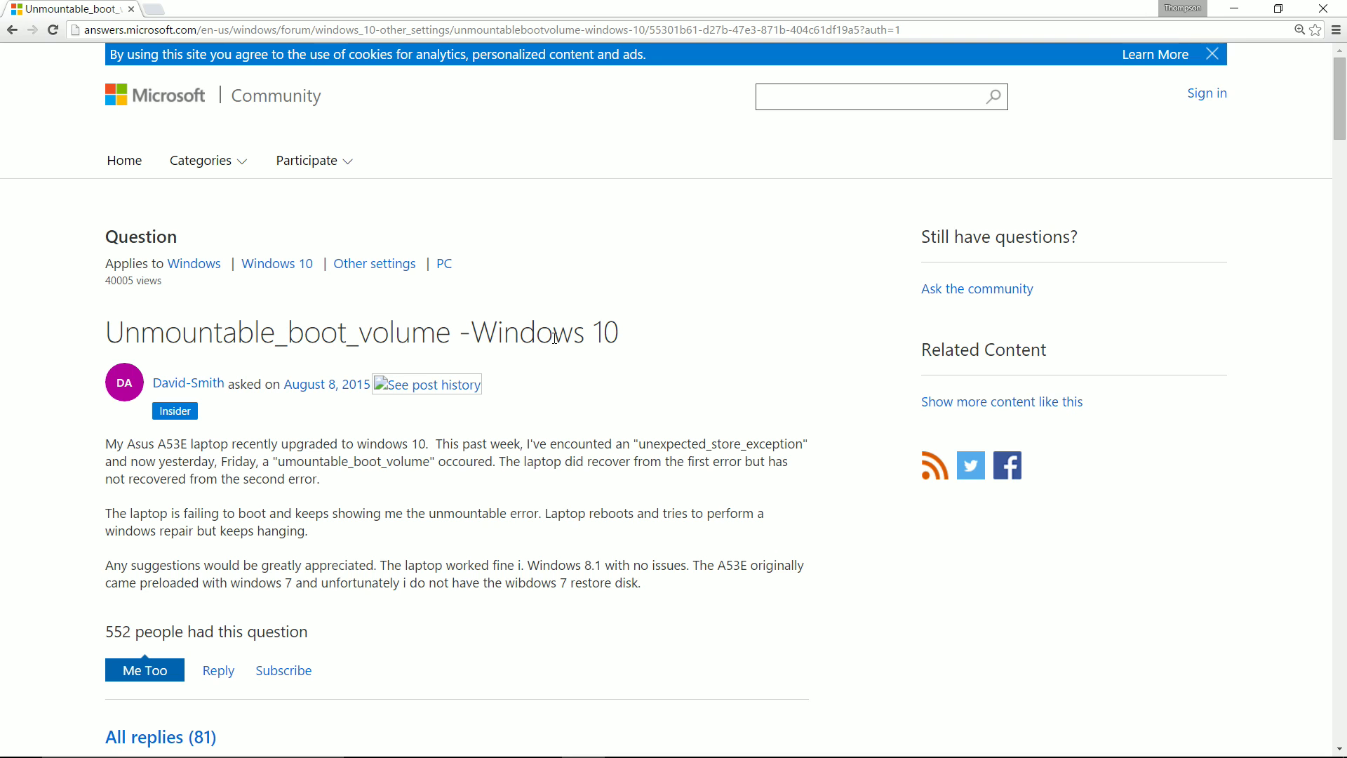
scroll(554, 338, "down", 9)
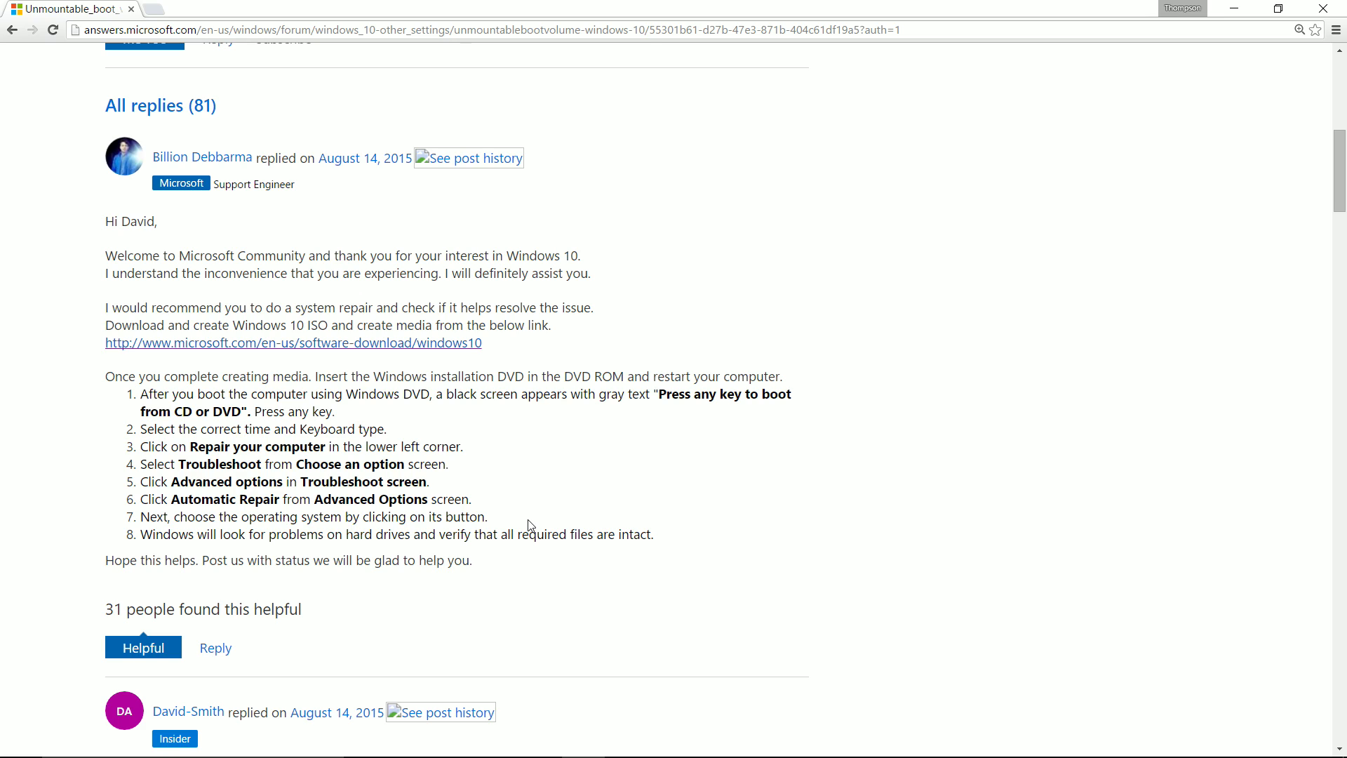
left_click(383, 348)
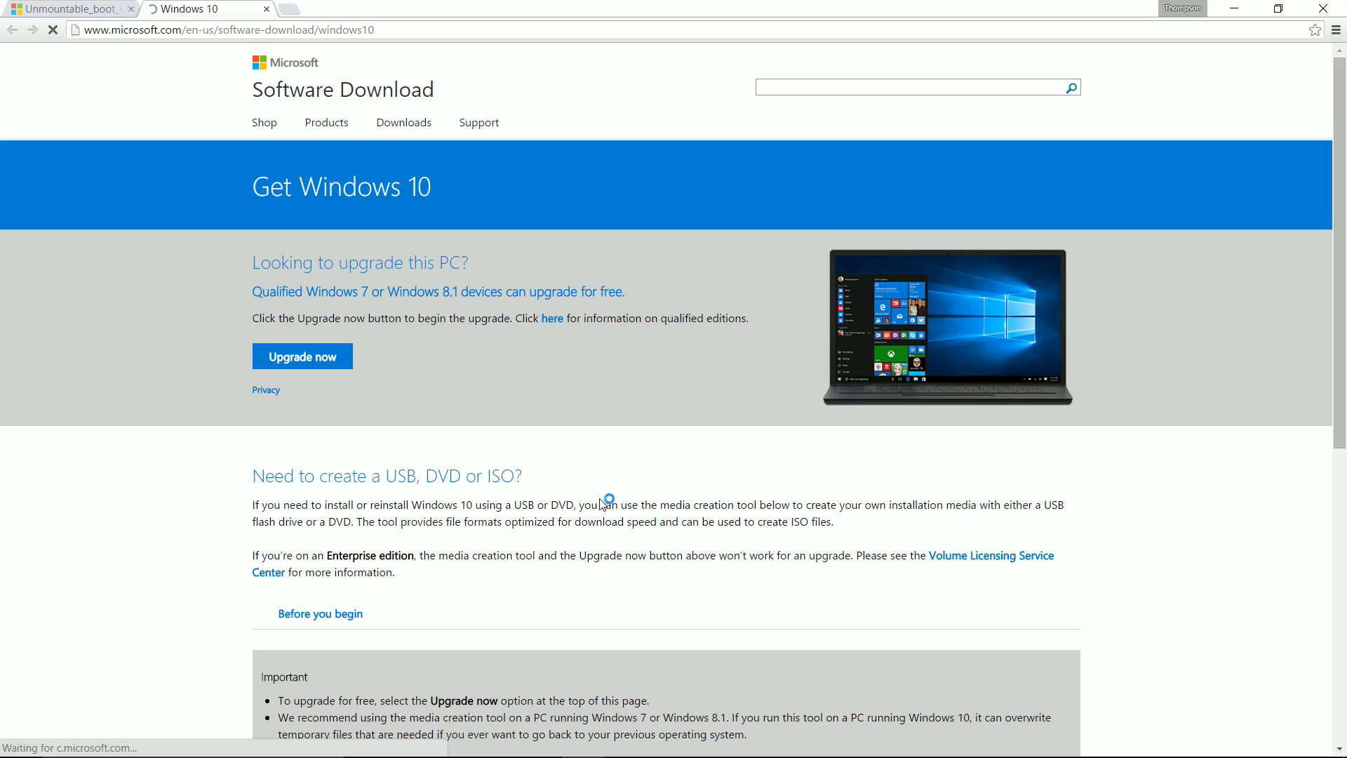
Expand 'Using the media creation tool' and its 'Upgrade to Windows 10 using the tool' instructions.
scroll(480, 393, "down", 3)
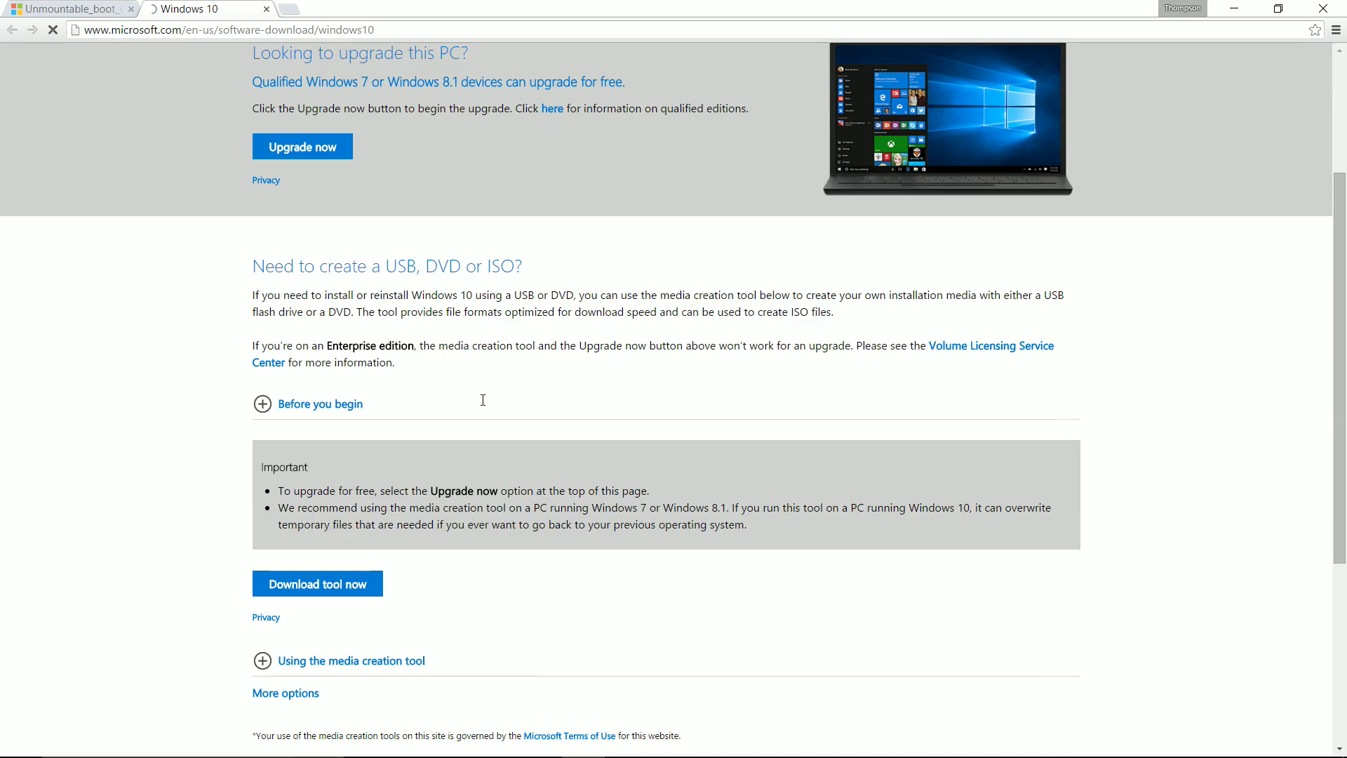
scroll(481, 397, "up", 2)
scroll(483, 401, "down", 3)
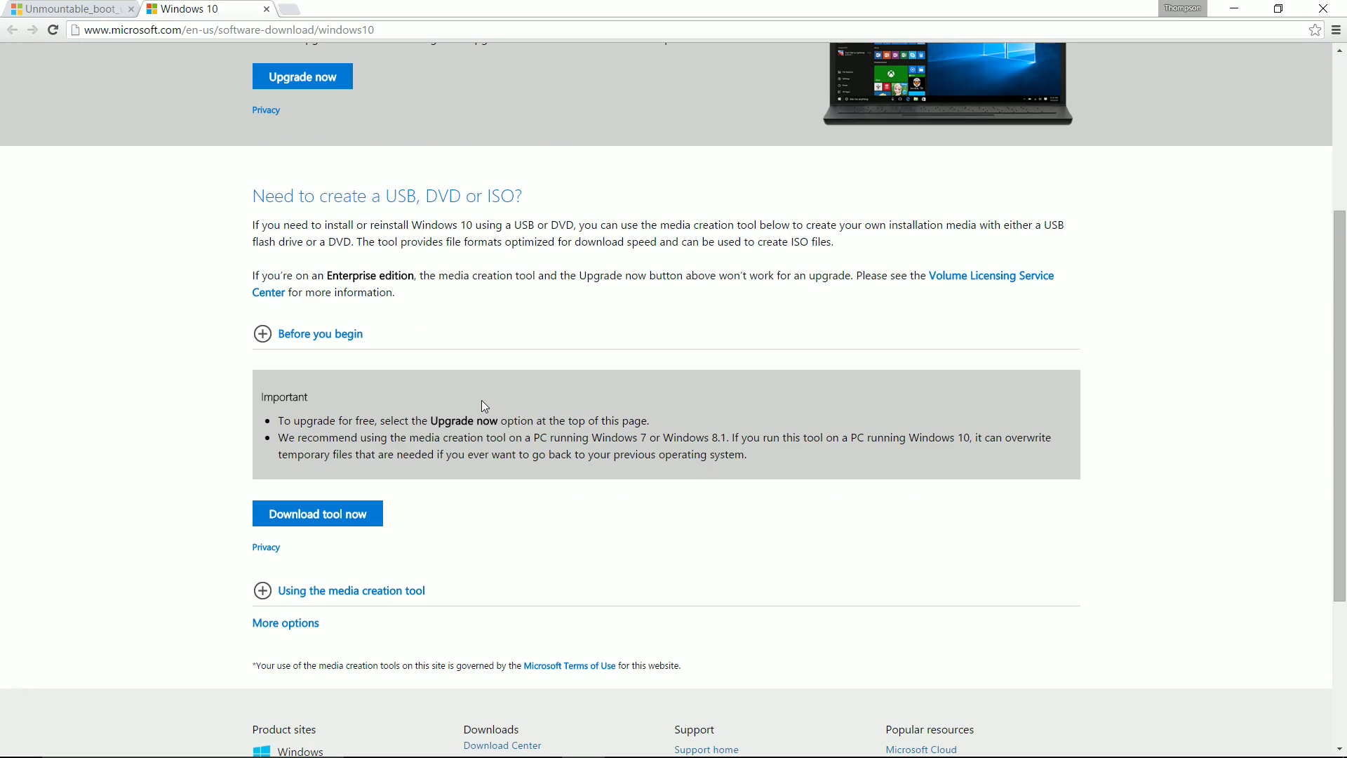
scroll(475, 496, "down", 1)
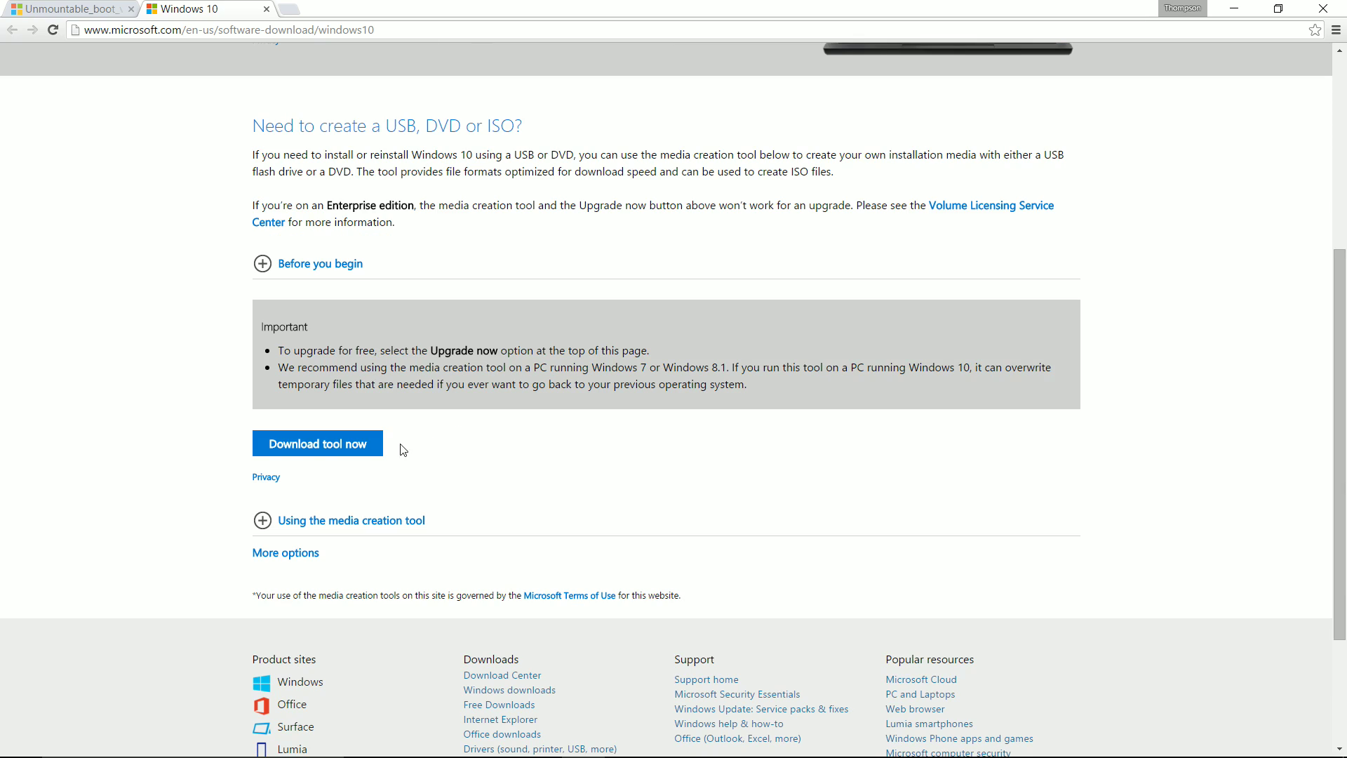
scroll(456, 448, "down", 1)
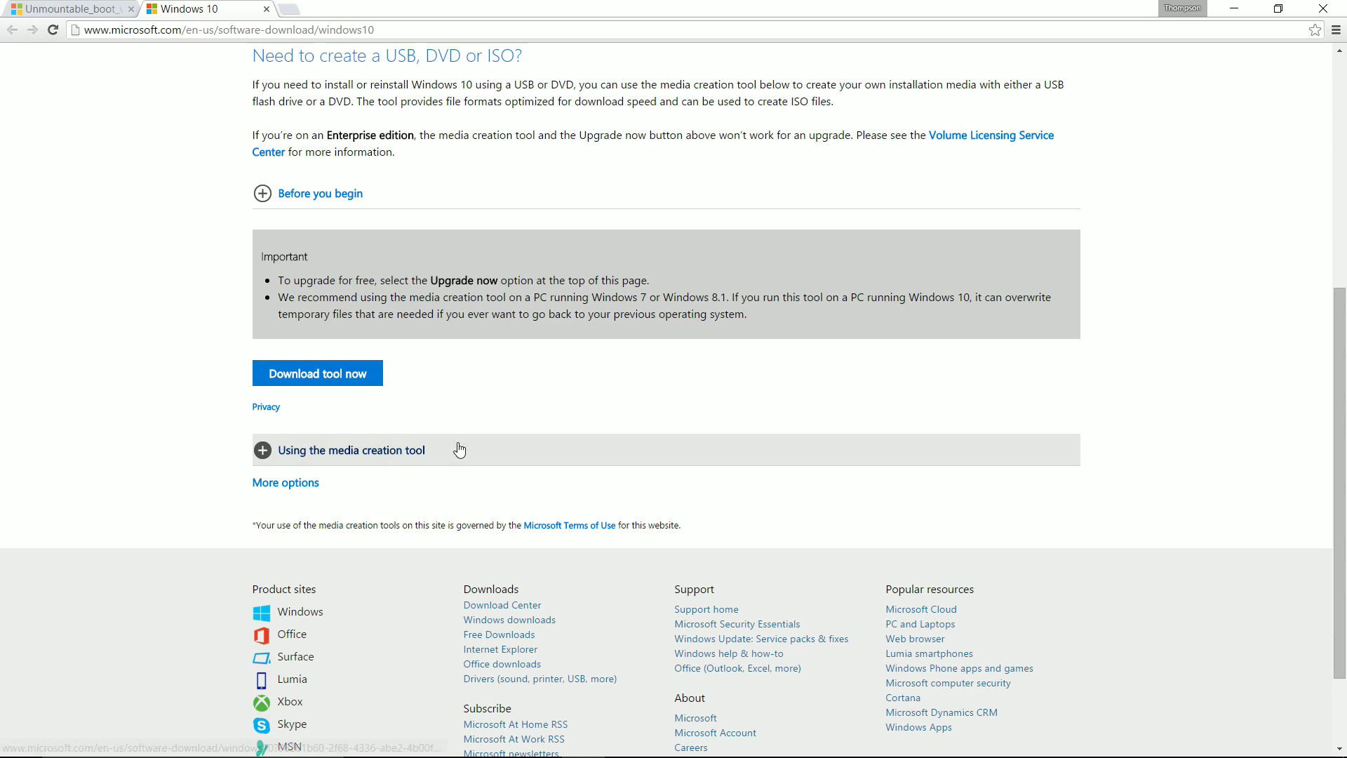
left_click(270, 455)
scroll(496, 460, "down", 2)
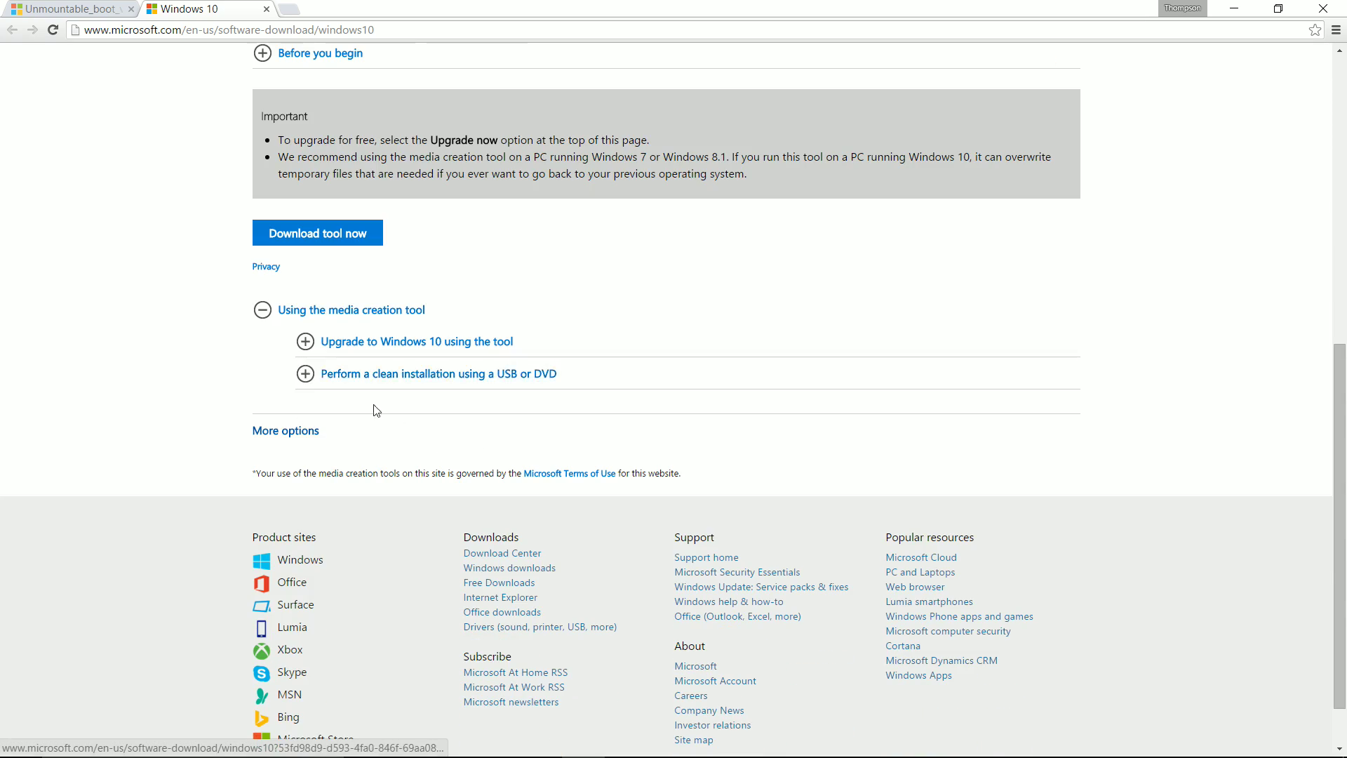
left_click(312, 345)
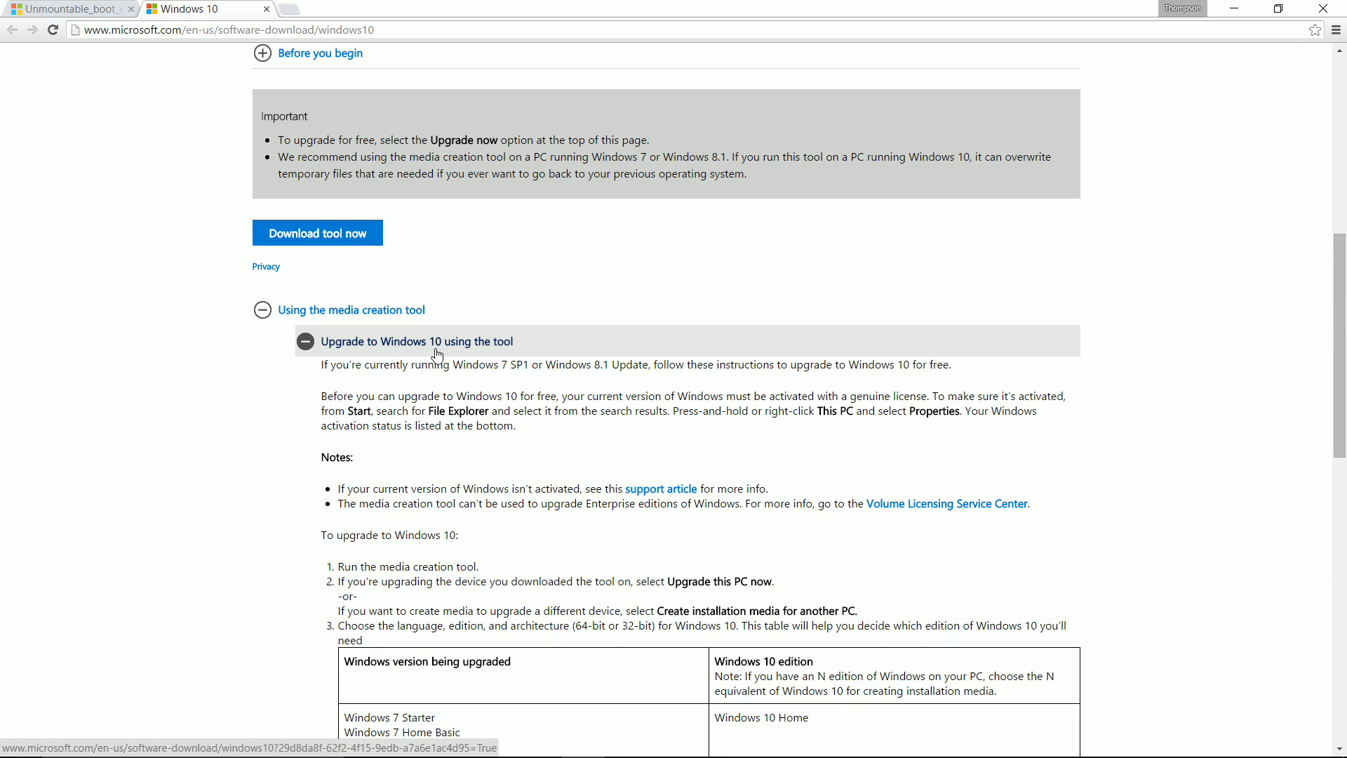
Expand the 'Perform a clean installation using a USB or DVD' instructions.
scroll(489, 360, "down", 1)
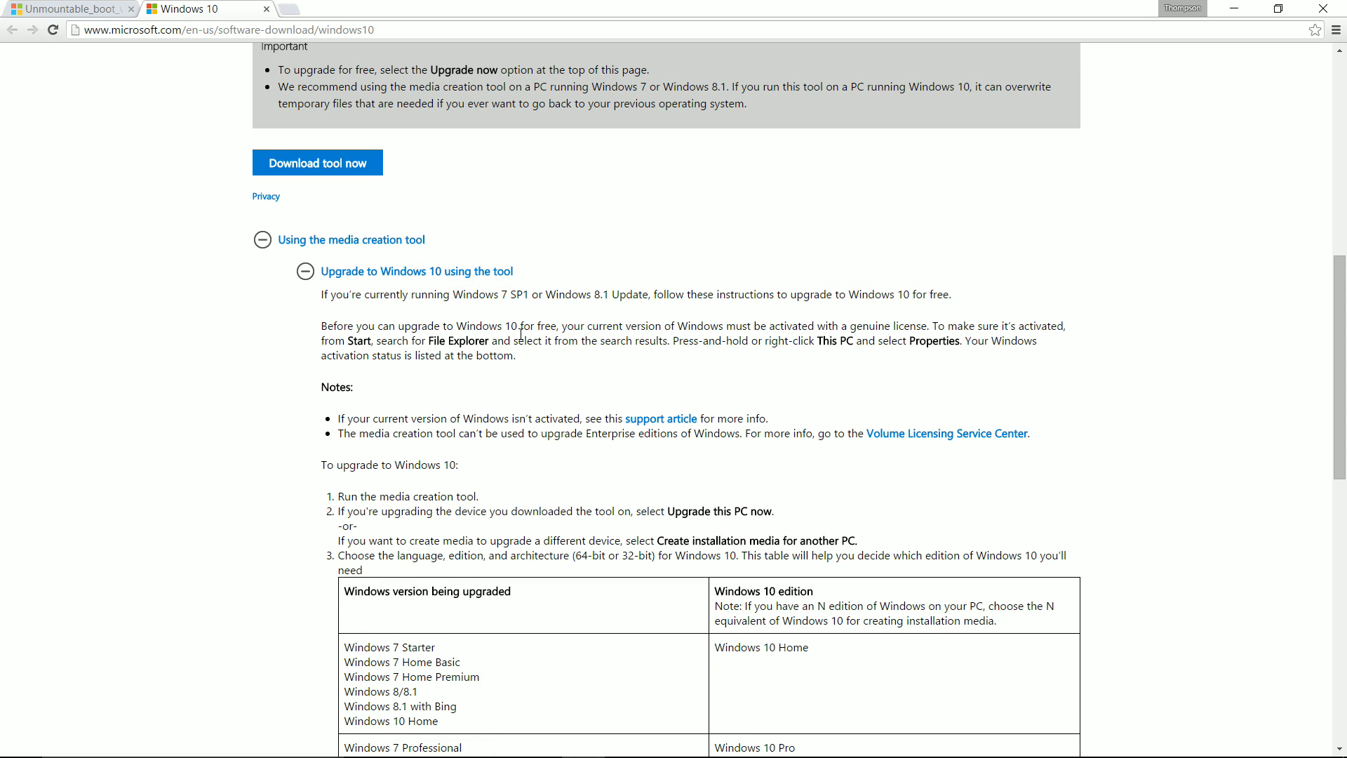
scroll(521, 335, "down", 1)
scroll(523, 338, "up", 1)
scroll(624, 390, "down", 8)
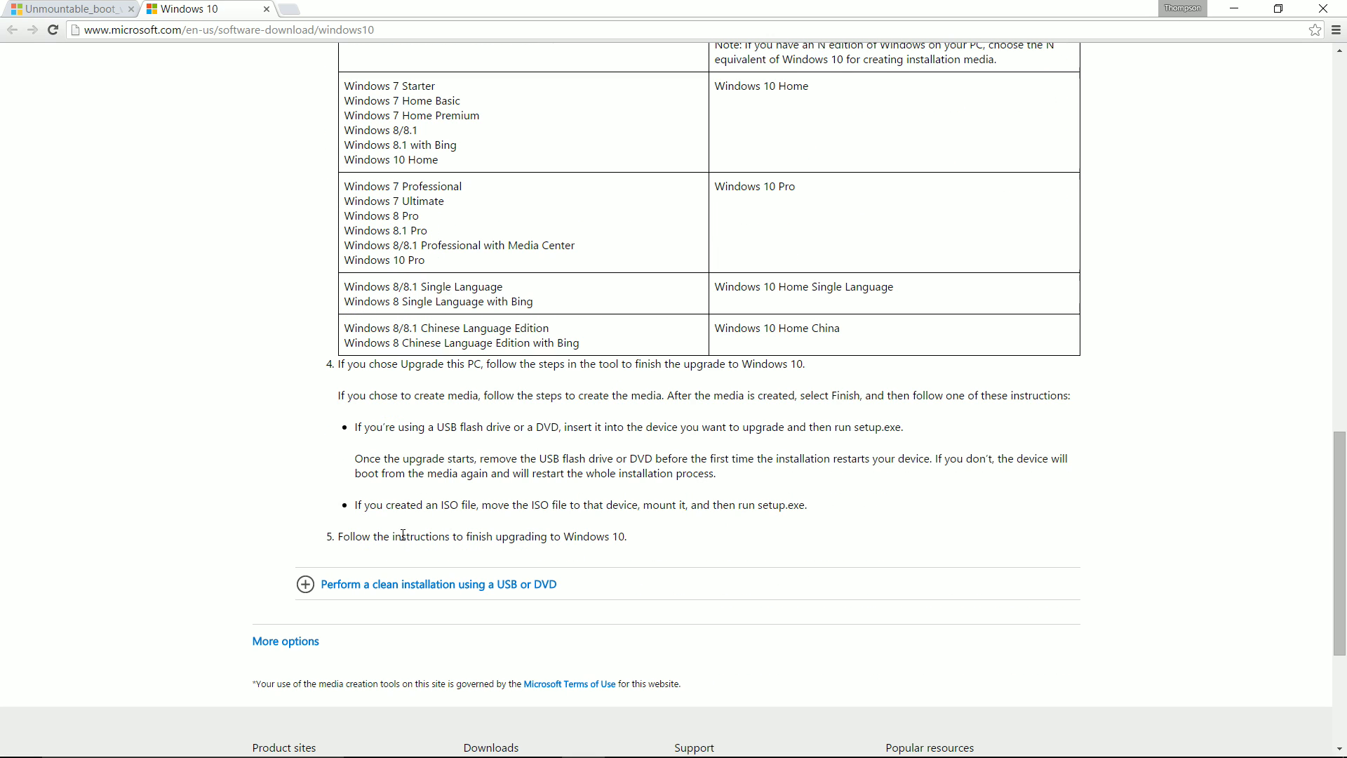
left_click(326, 584)
scroll(548, 491, "down", 3)
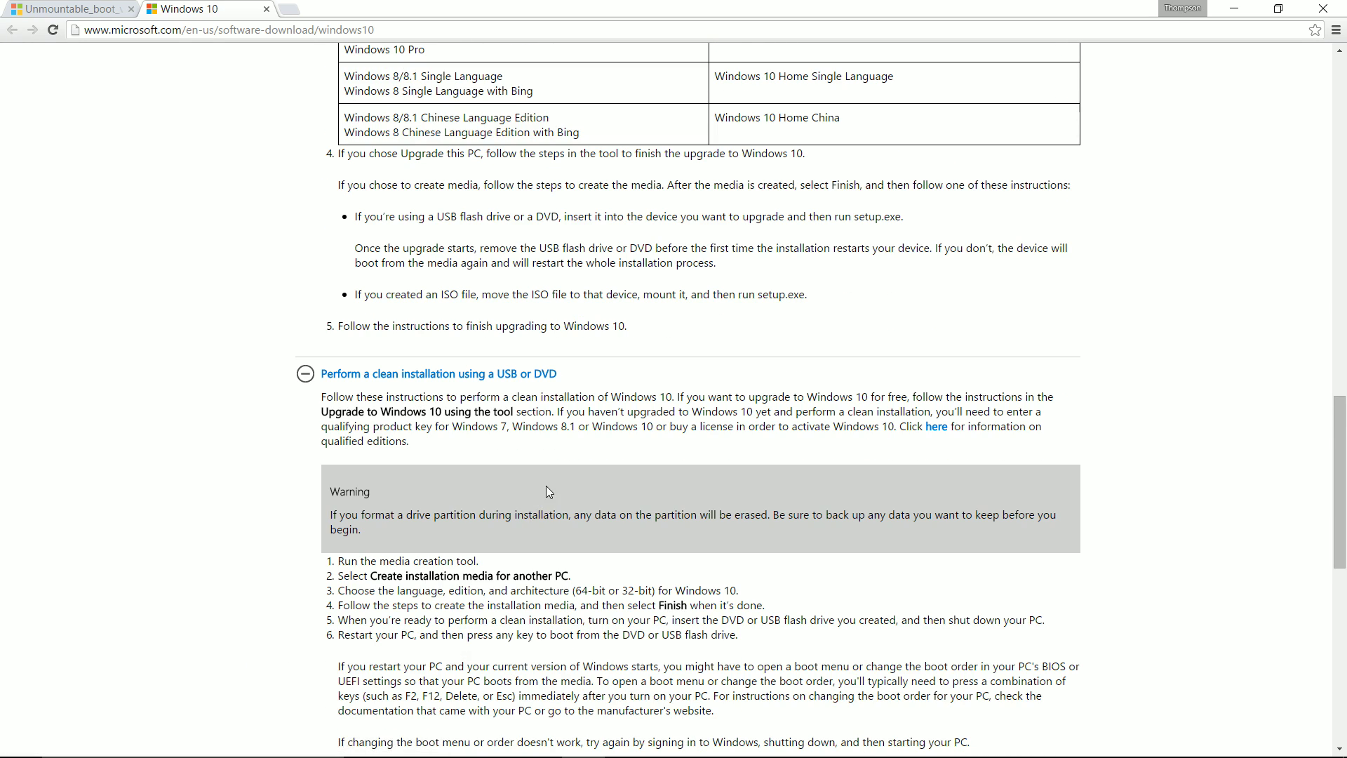
scroll(549, 491, "down", 2)
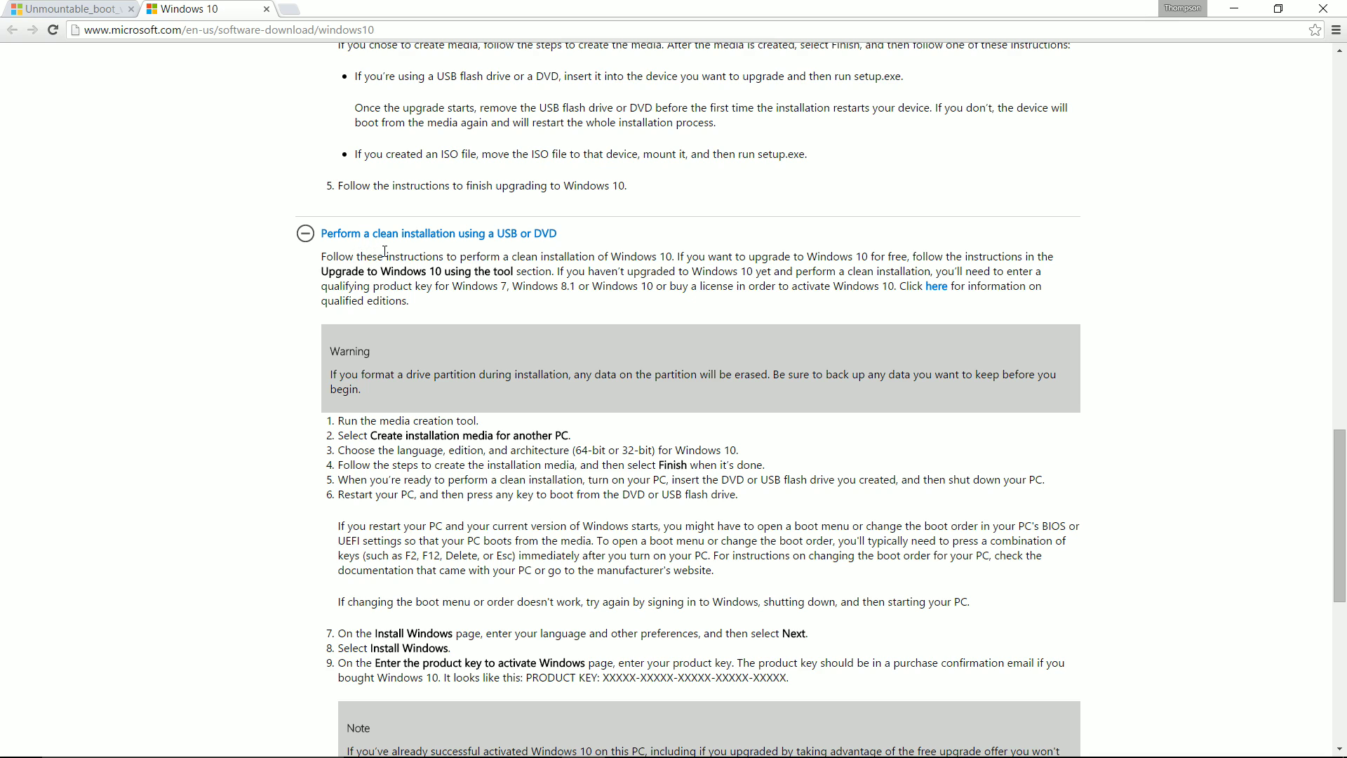
left_click(523, 246)
scroll(635, 287, "up", 8)
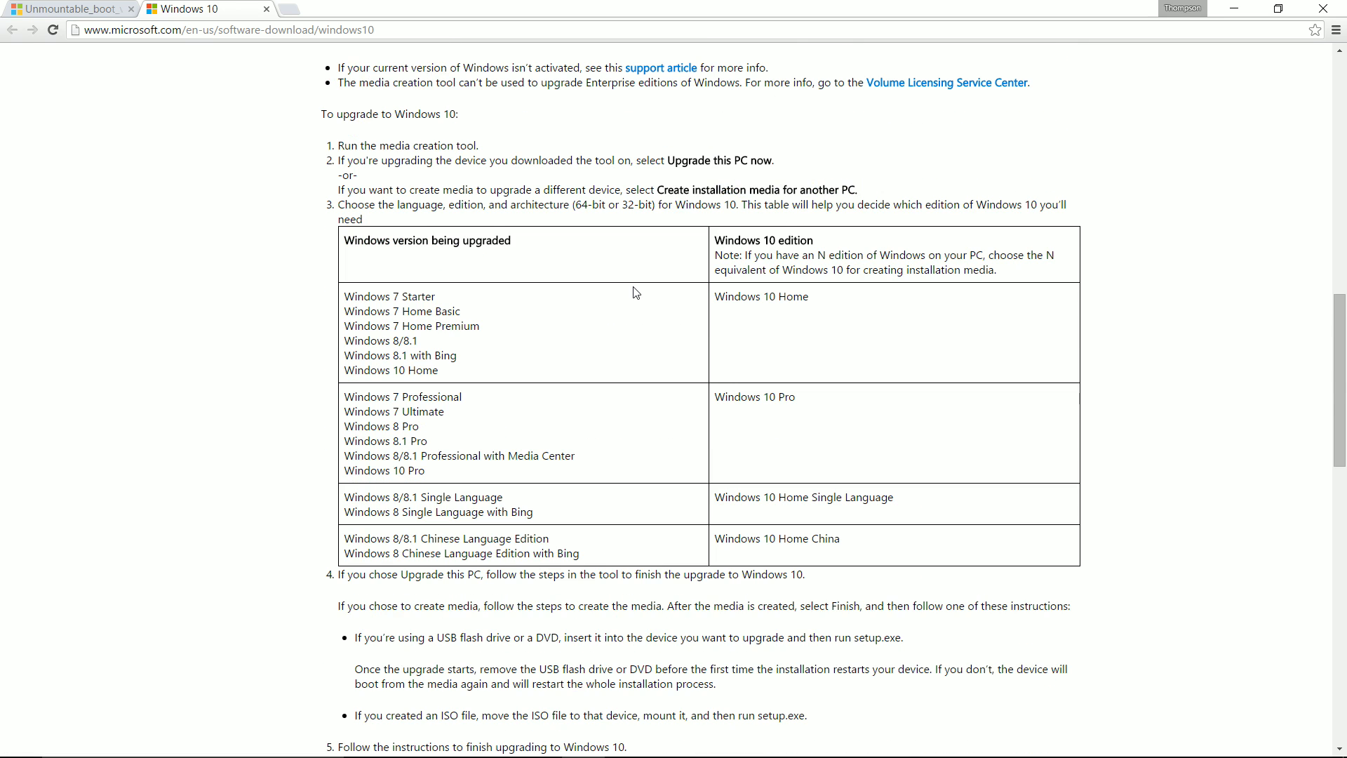
scroll(635, 293, "up", 6)
scroll(634, 286, "down", 5)
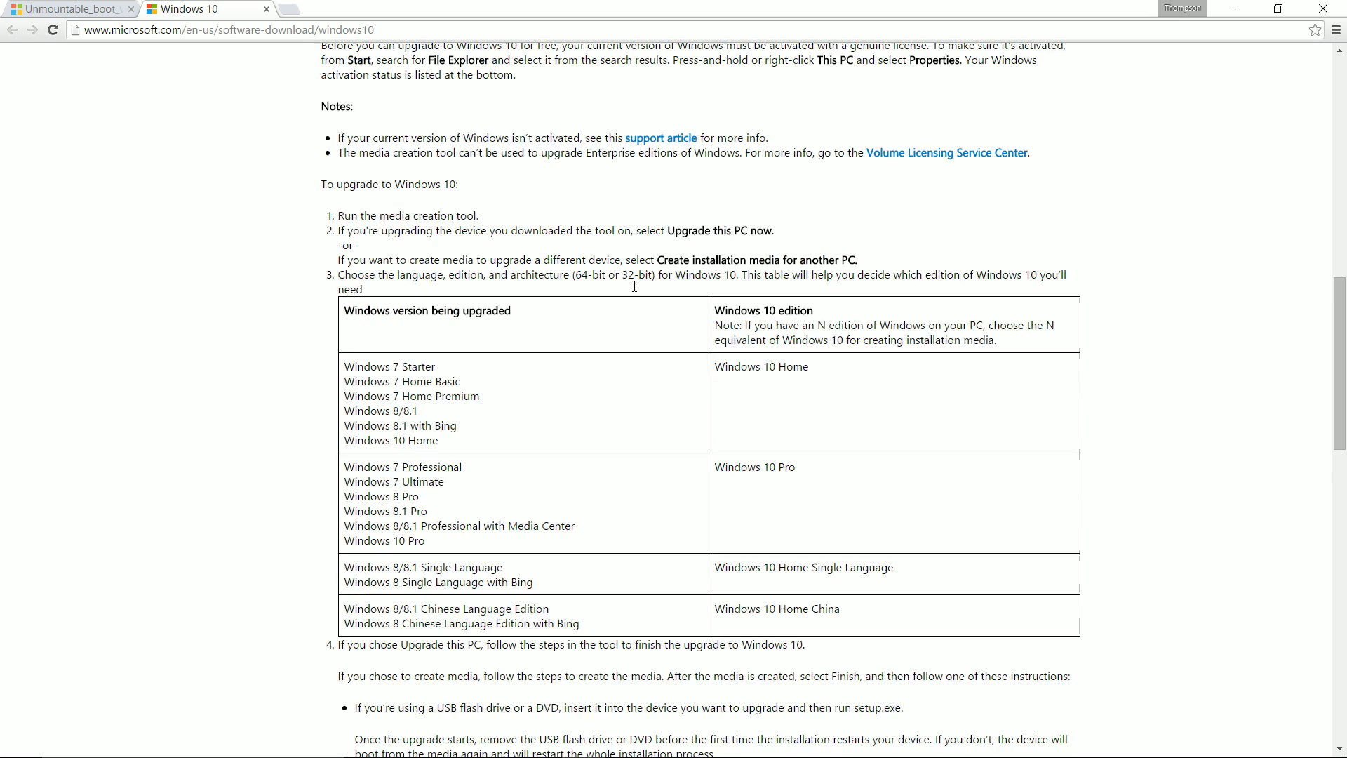
scroll(634, 286, "down", 6)
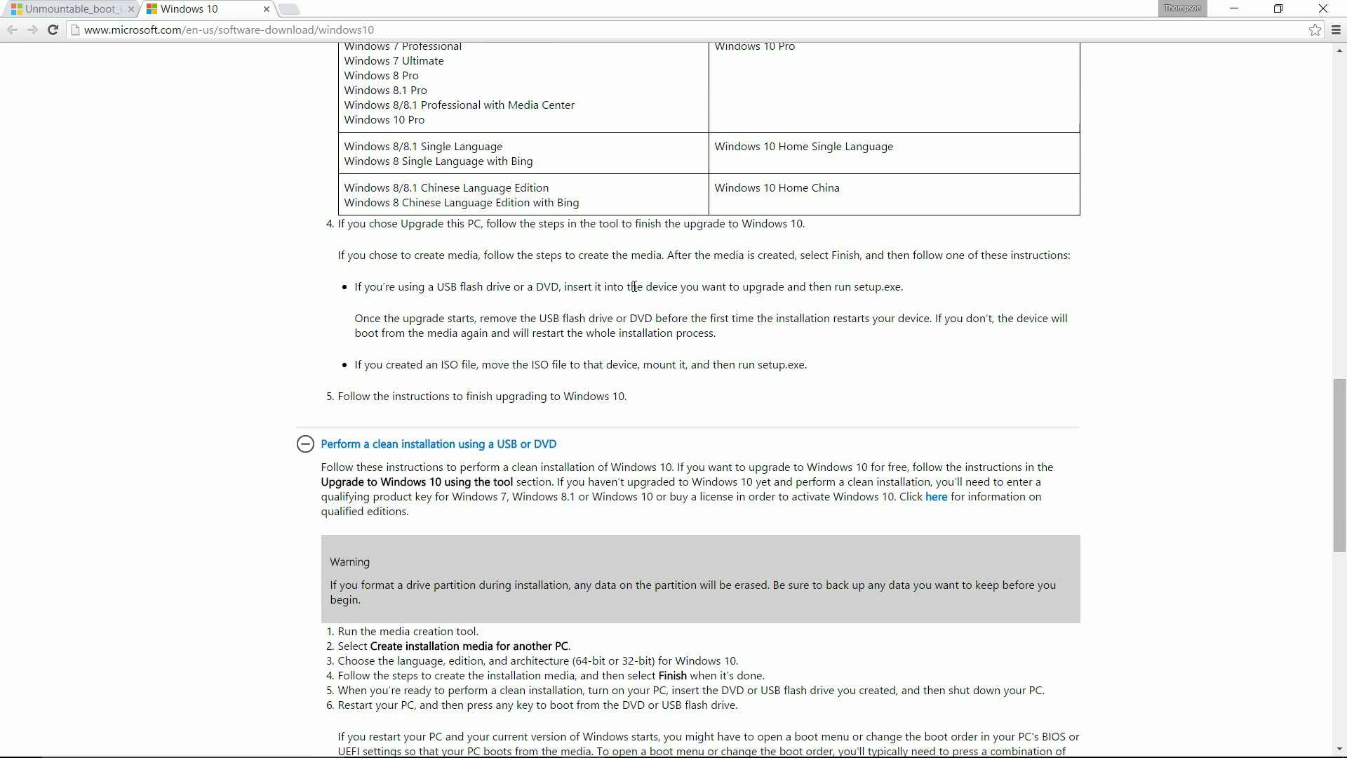
scroll(634, 287, "down", 2)
scroll(643, 322, "up", 6)
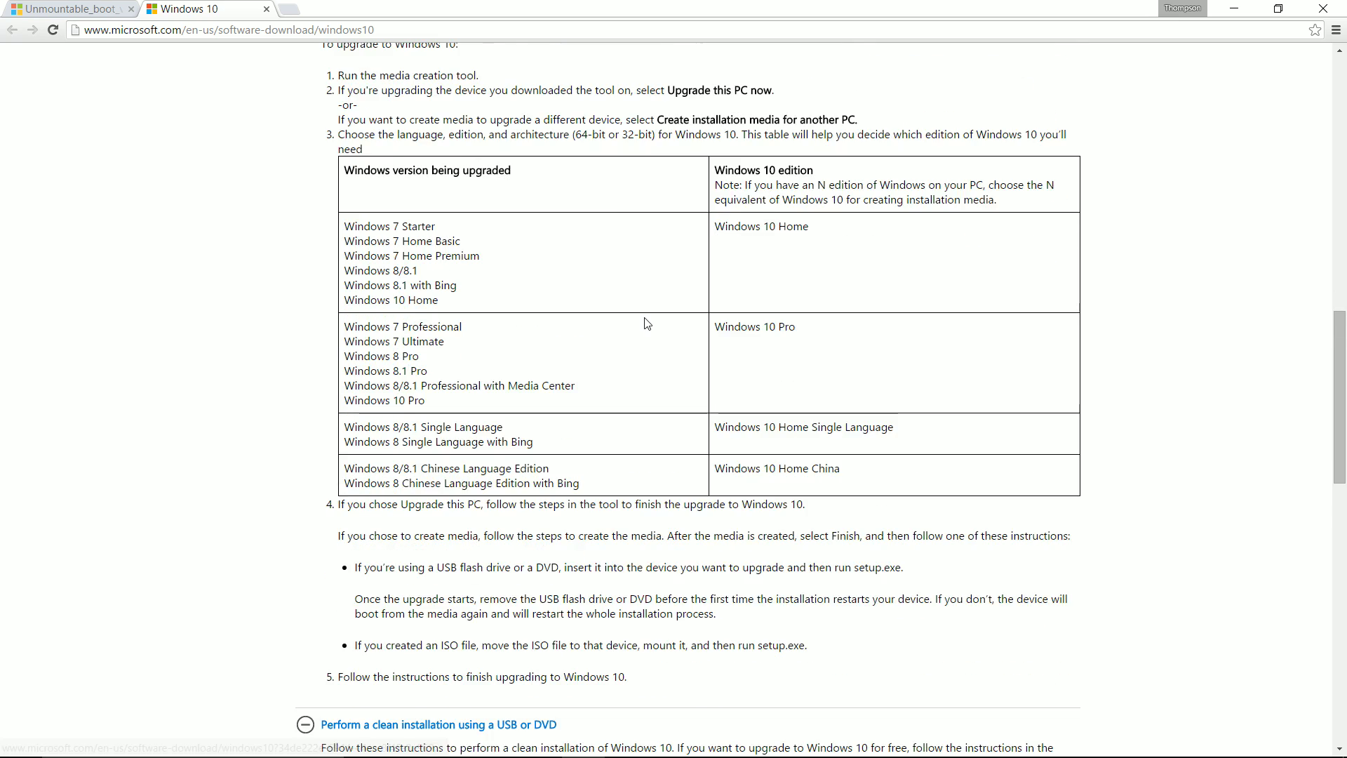
scroll(647, 324, "up", 5)
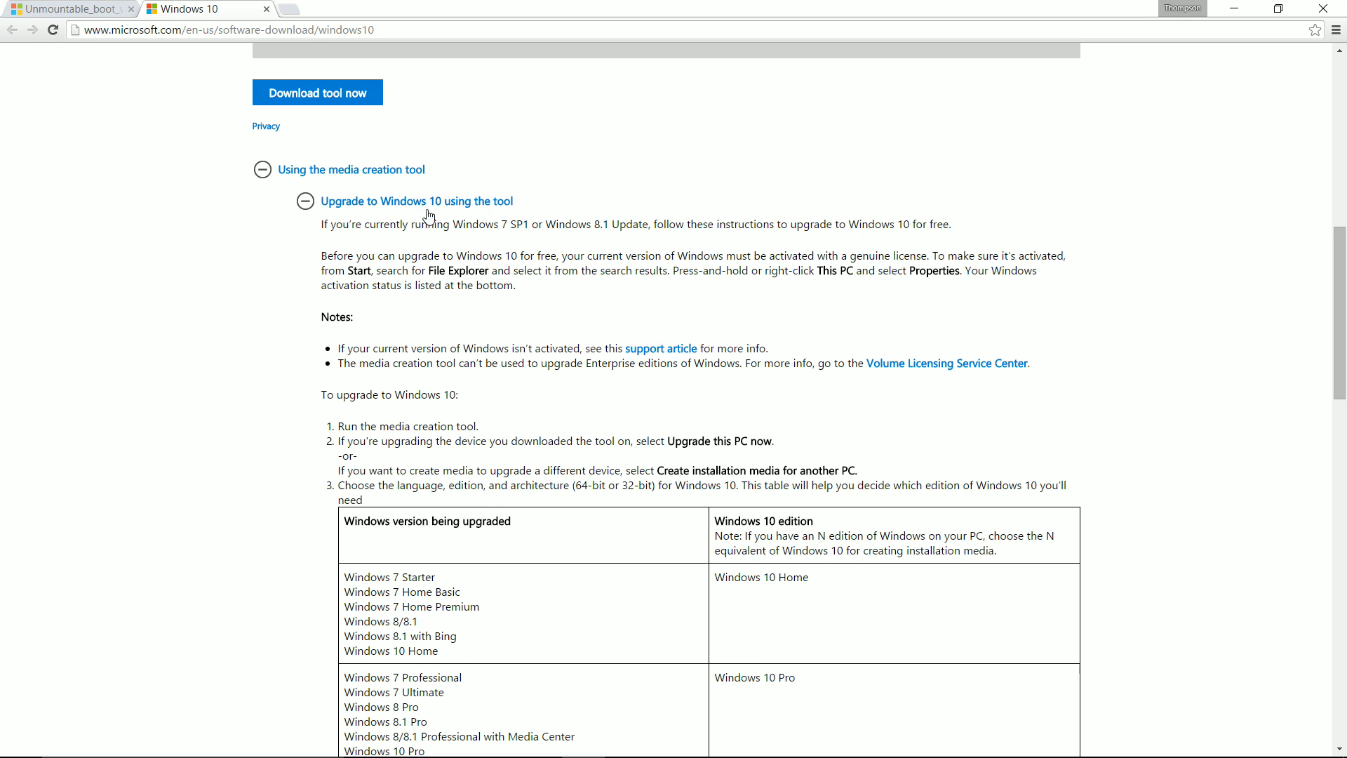
scroll(523, 323, "down", 9)
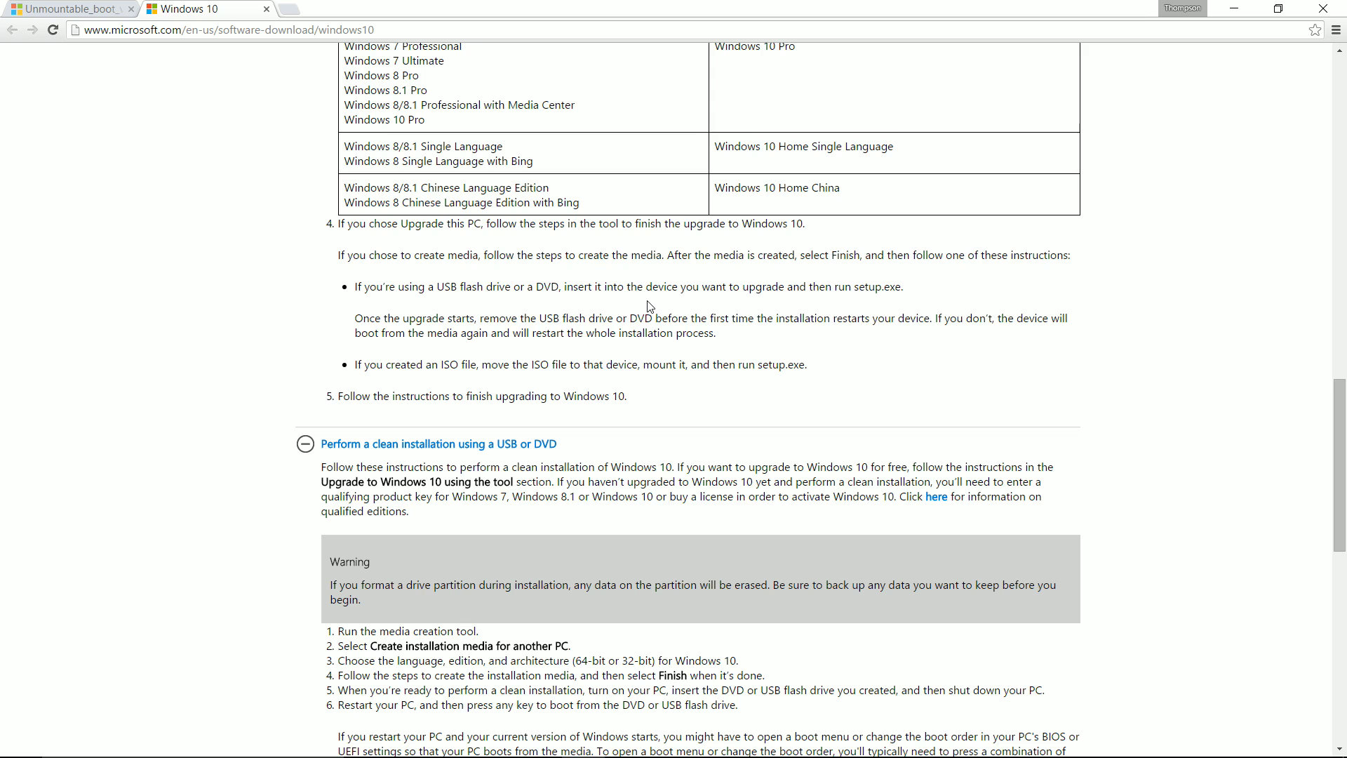
scroll(650, 307, "down", 4)
scroll(675, 303, "up", 2)
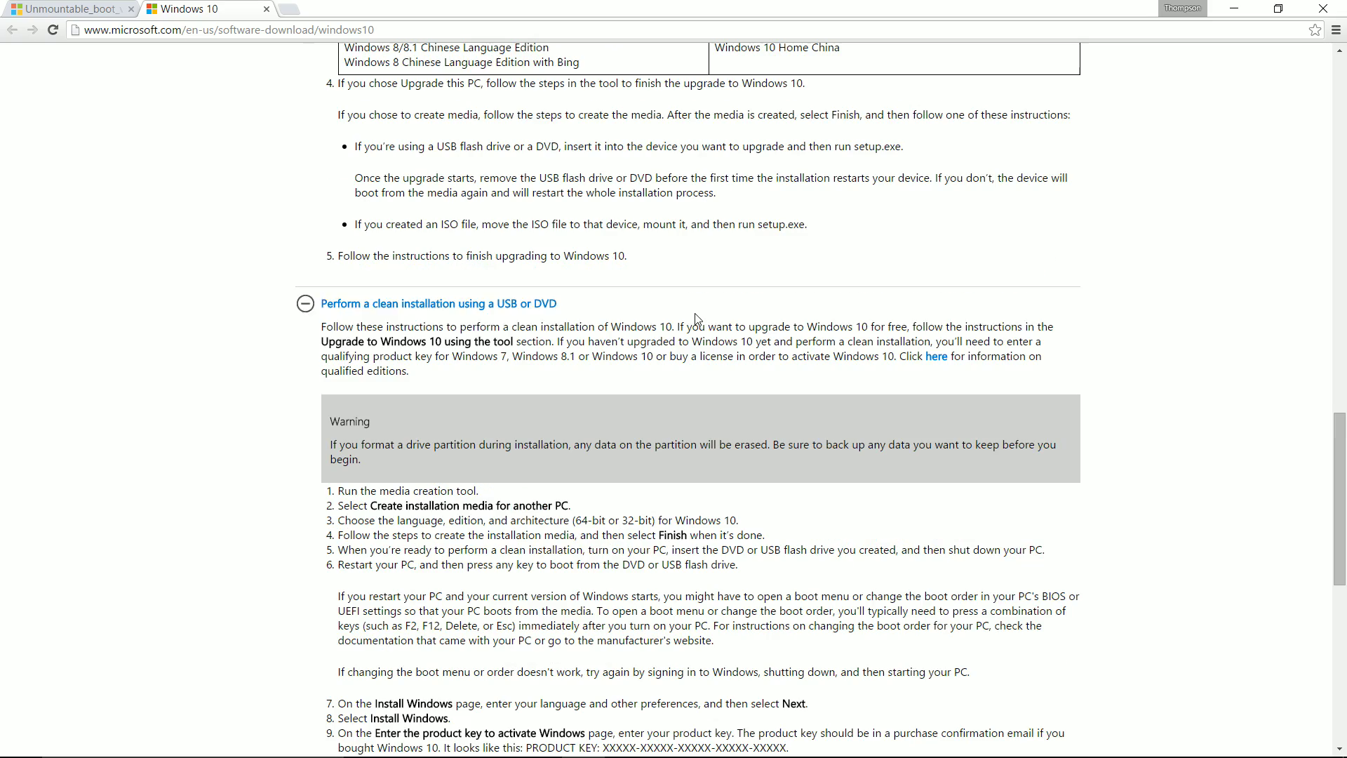
scroll(697, 319, "up", 8)
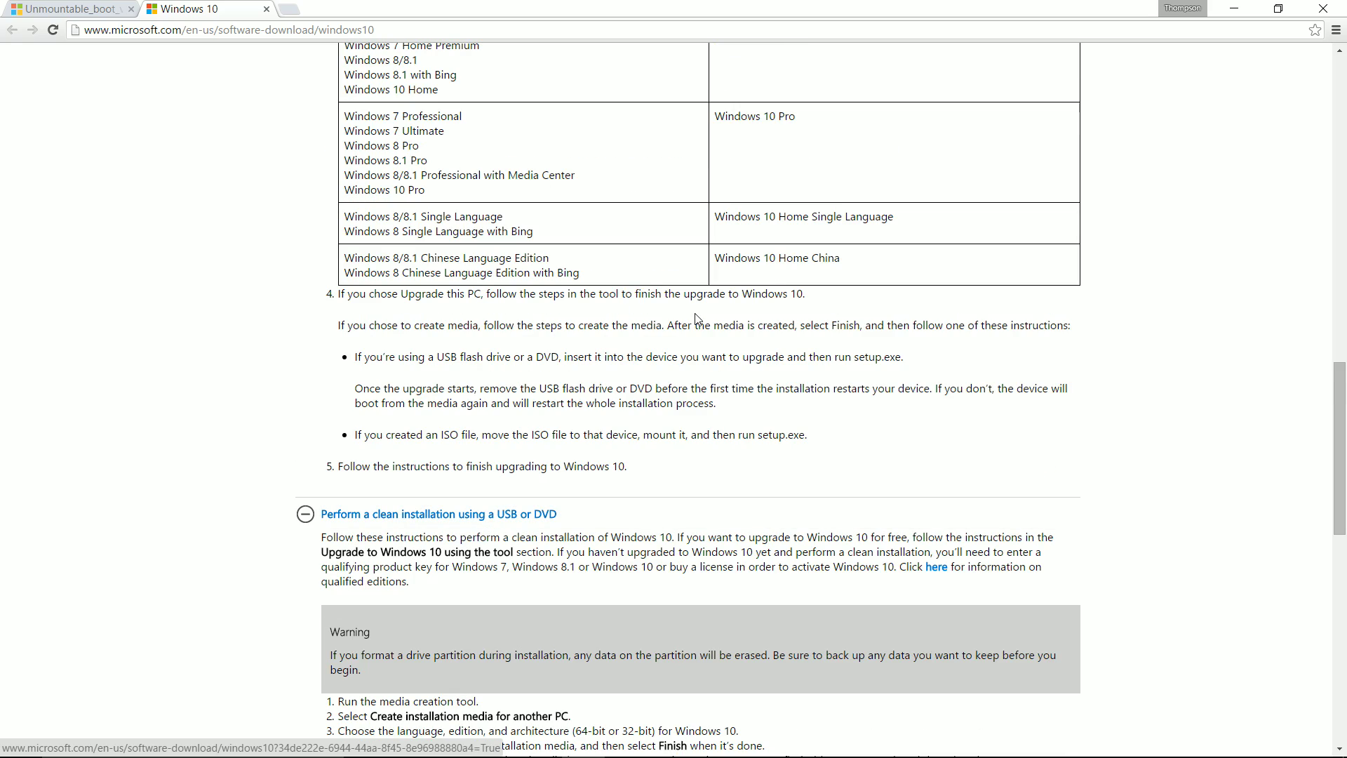
scroll(706, 329, "up", 12)
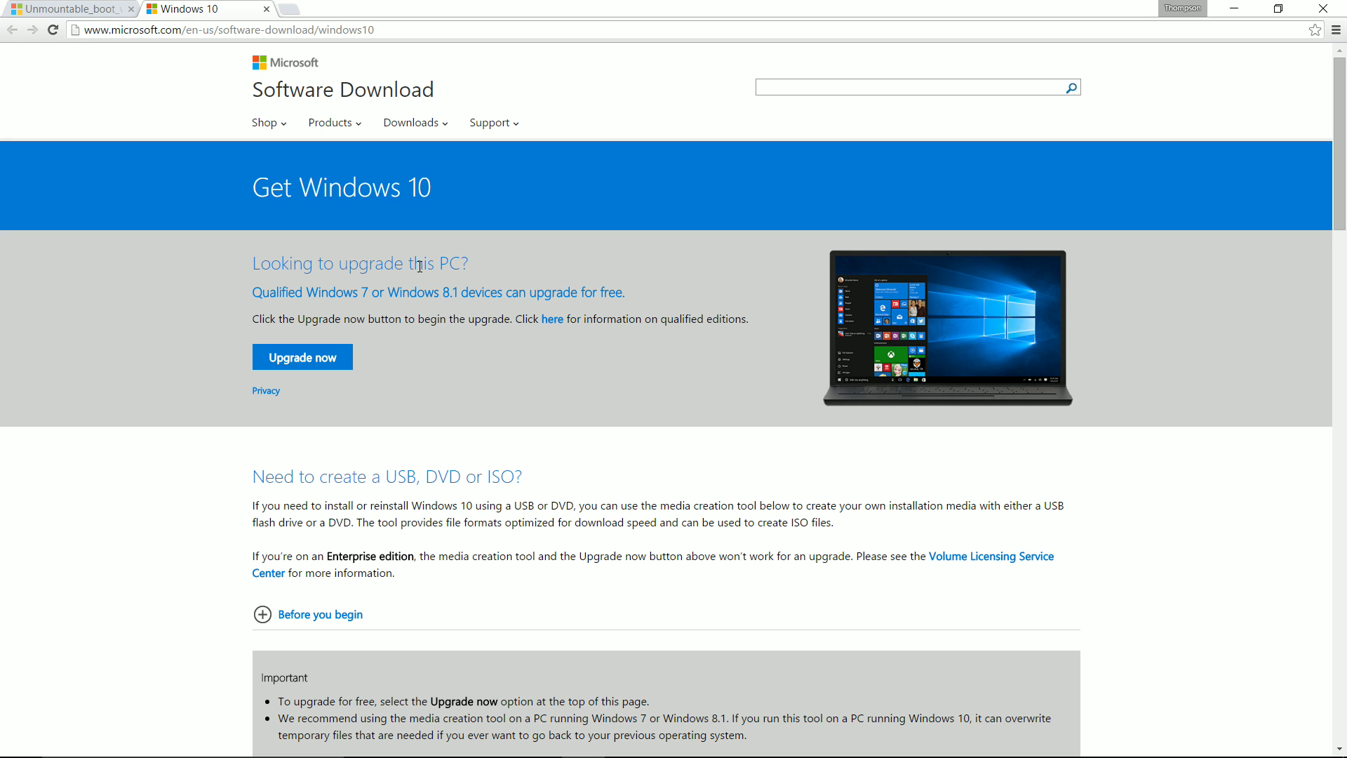
scroll(450, 266, "down", 8)
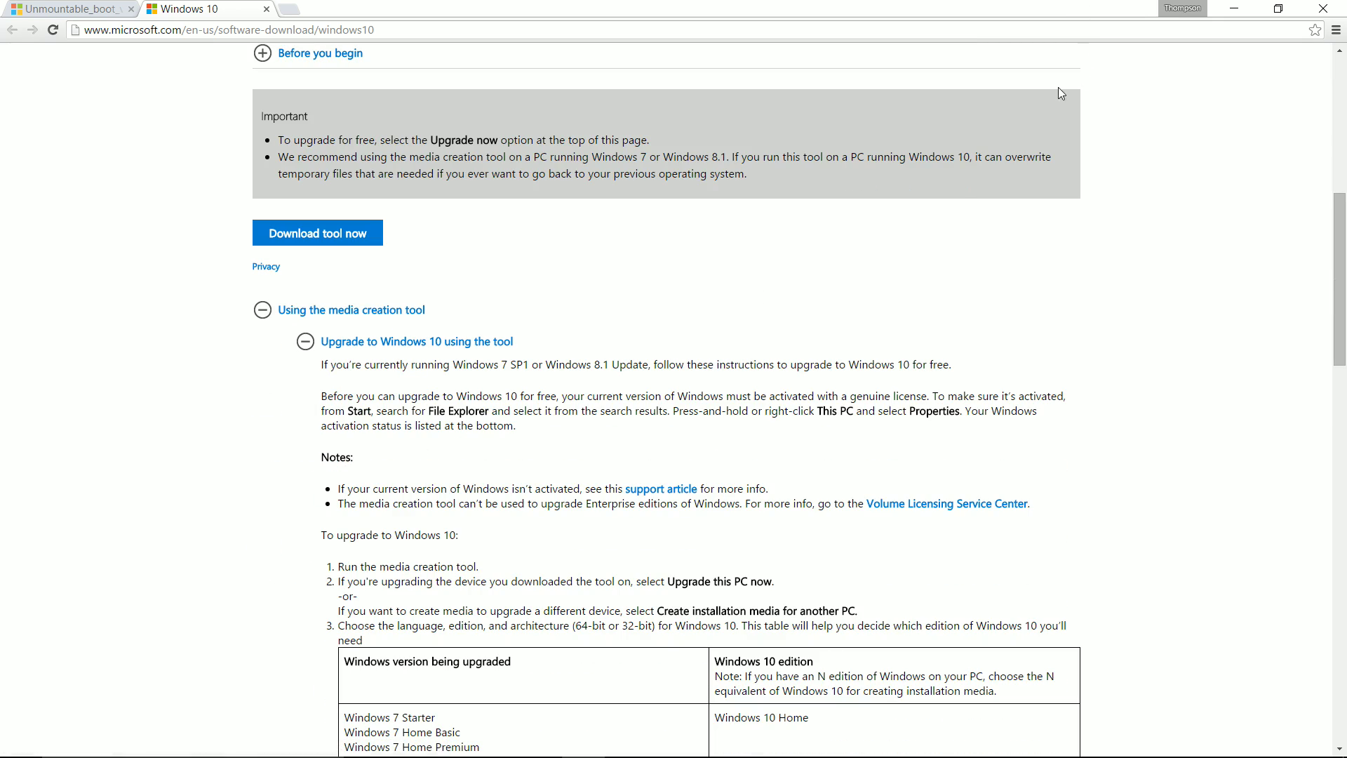
scroll(960, 231, "up", 3)
scroll(960, 231, "up", 5)
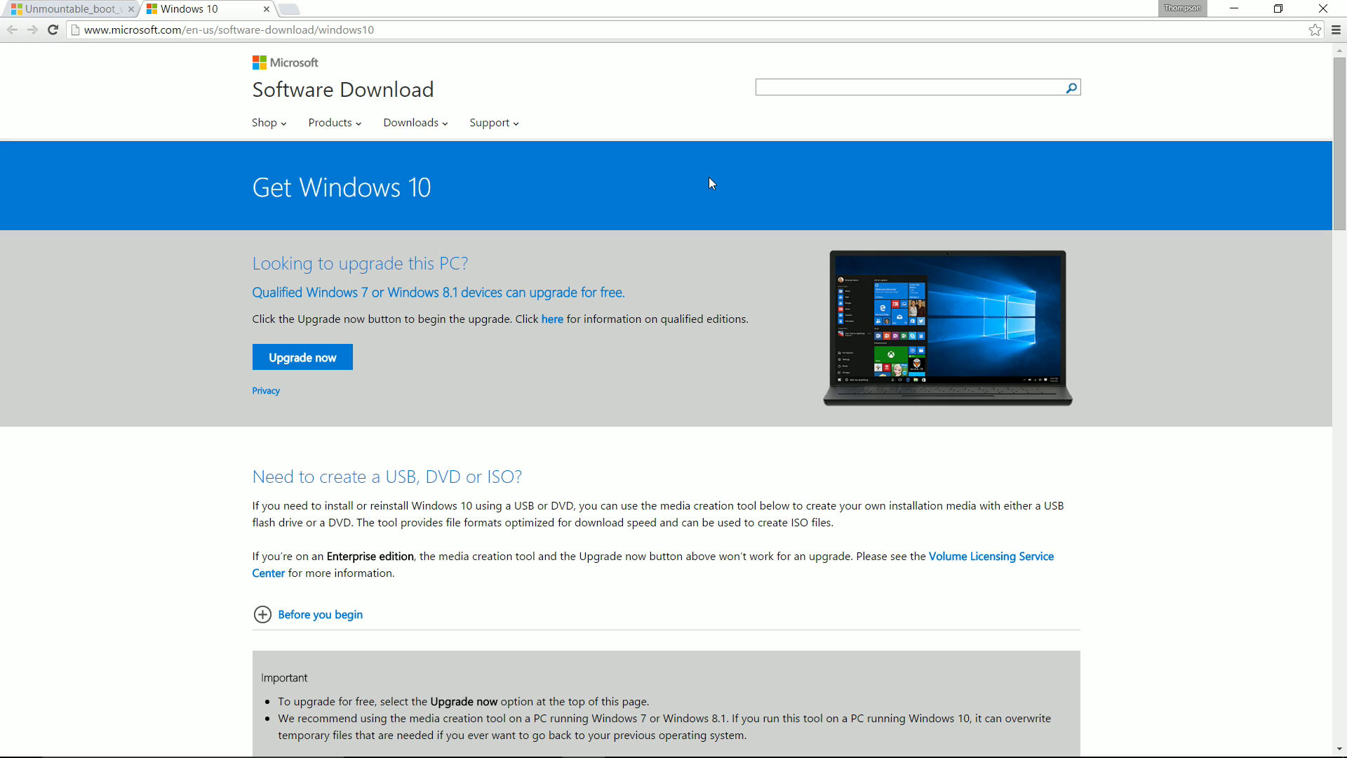
scroll(710, 175, "down", 6)
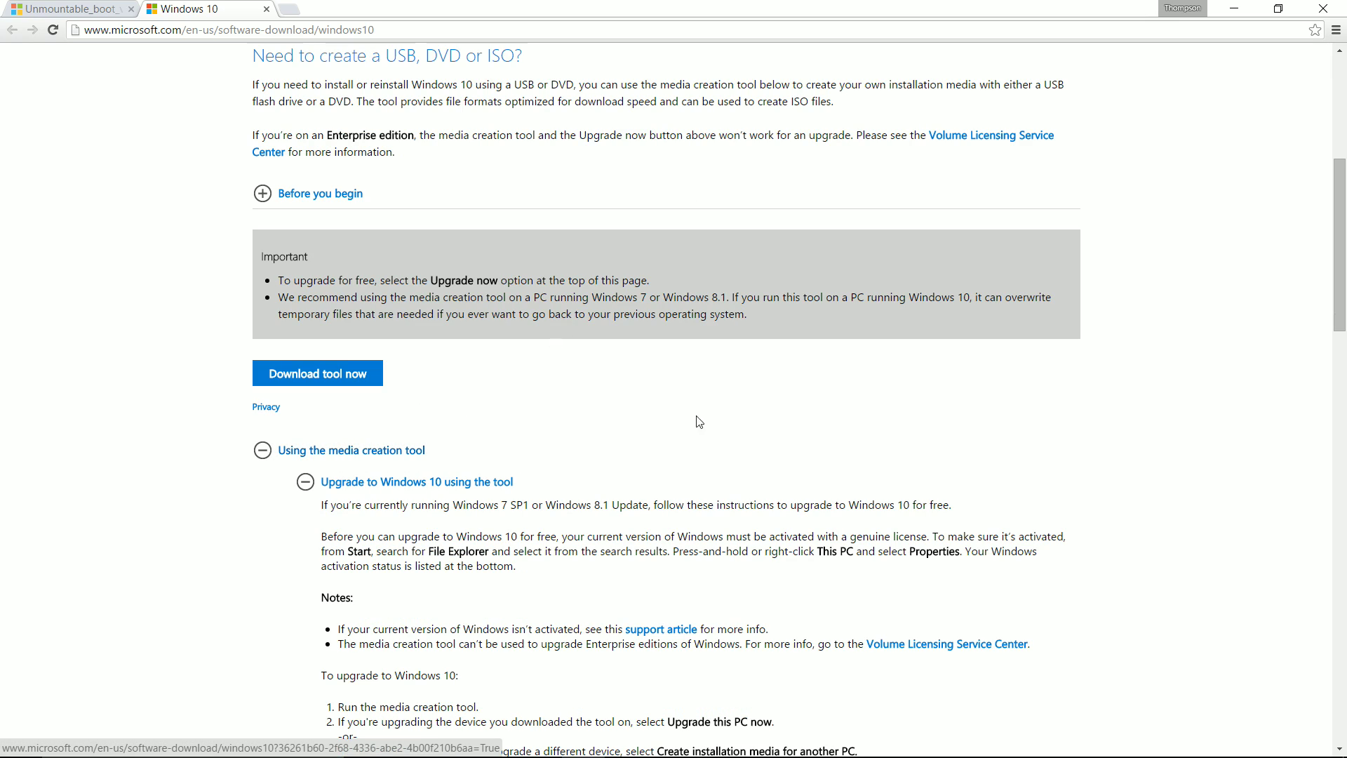
scroll(791, 380, "up", 6)
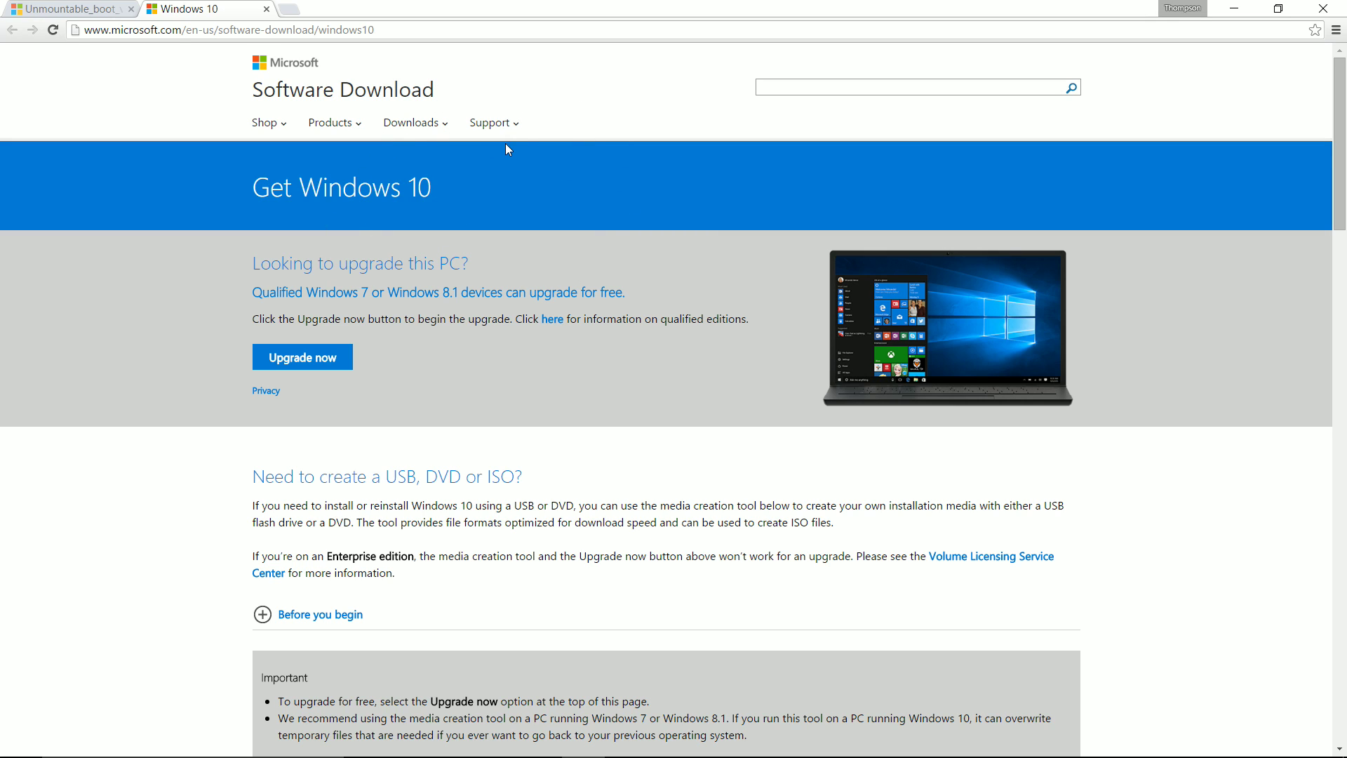
scroll(523, 258, "down", 4)
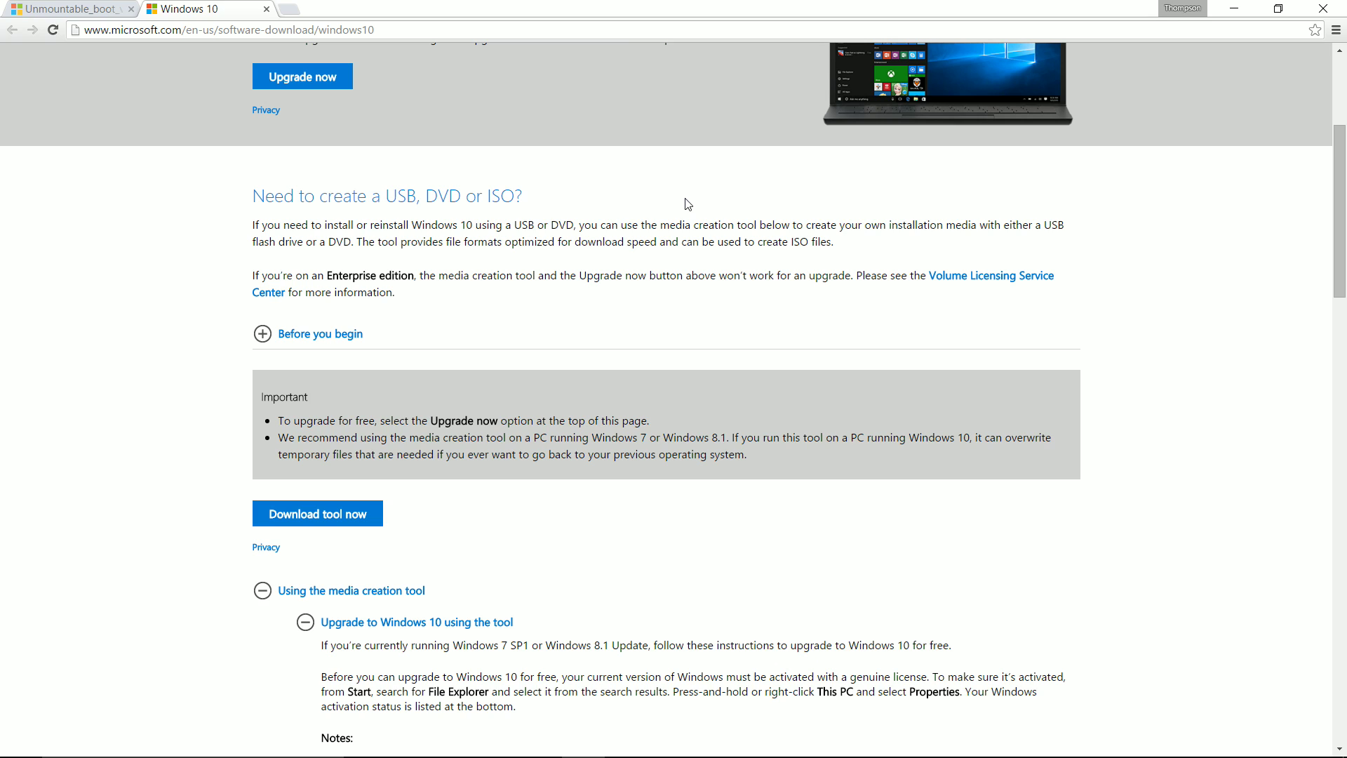
scroll(687, 204, "up", 4)
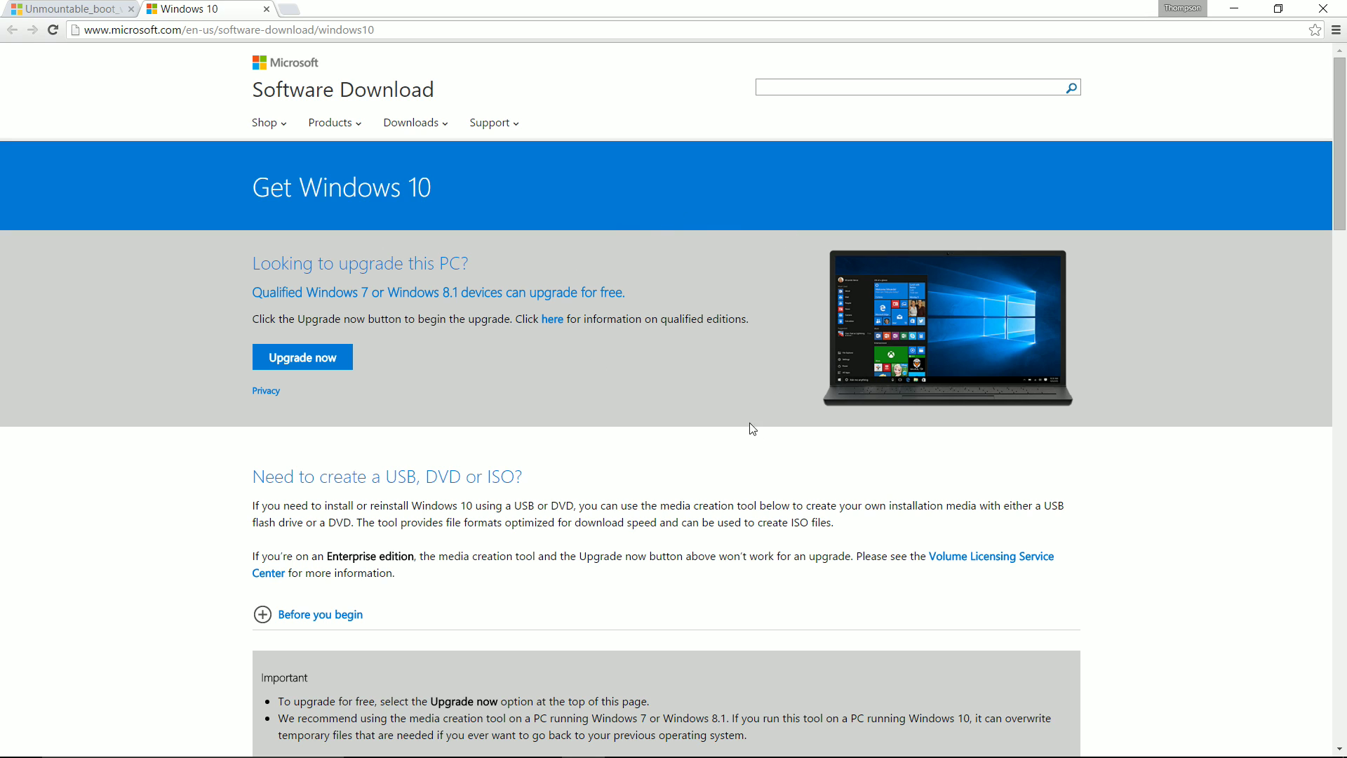
scroll(592, 370, "down", 3)
scroll(592, 370, "up", 3)
scroll(674, 414, "down", 2)
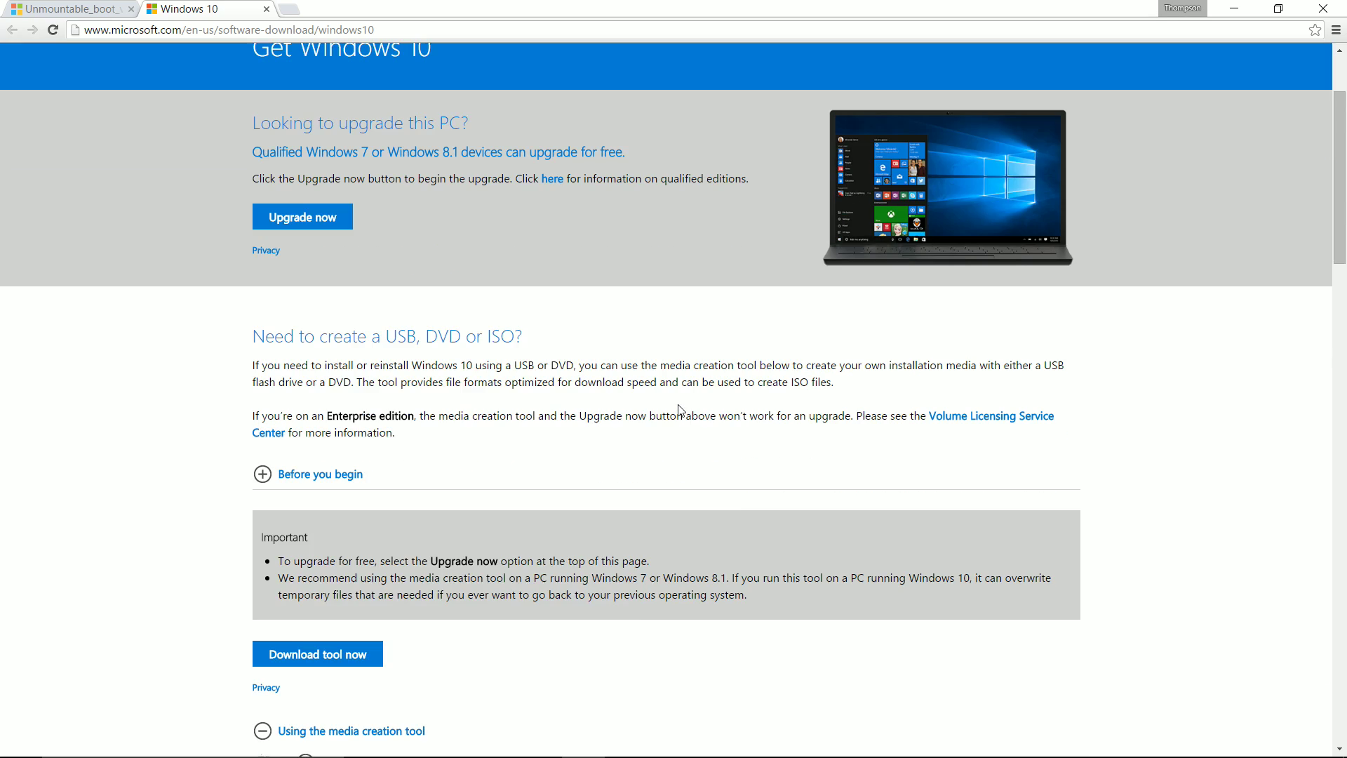
scroll(678, 407, "up", 2)
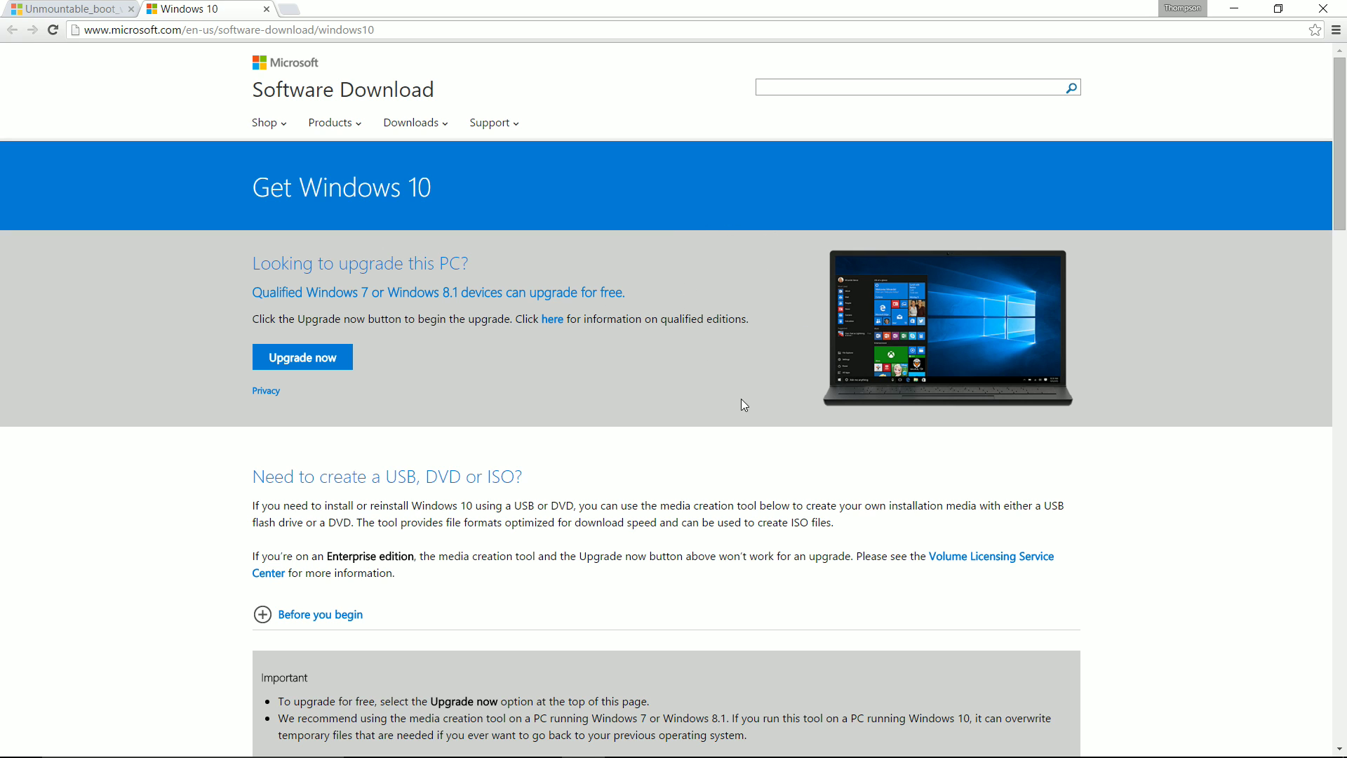
scroll(576, 310, "down", 16)
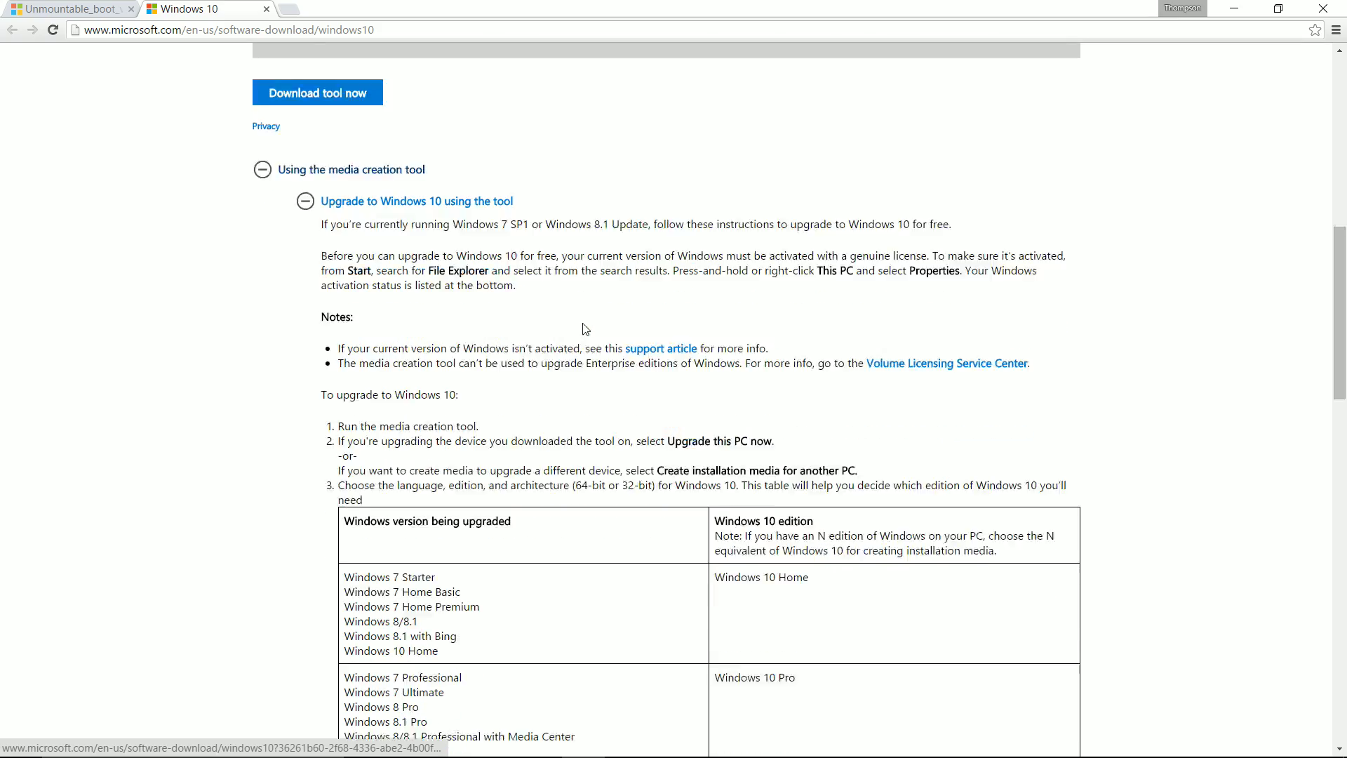
scroll(592, 370, "down", 6)
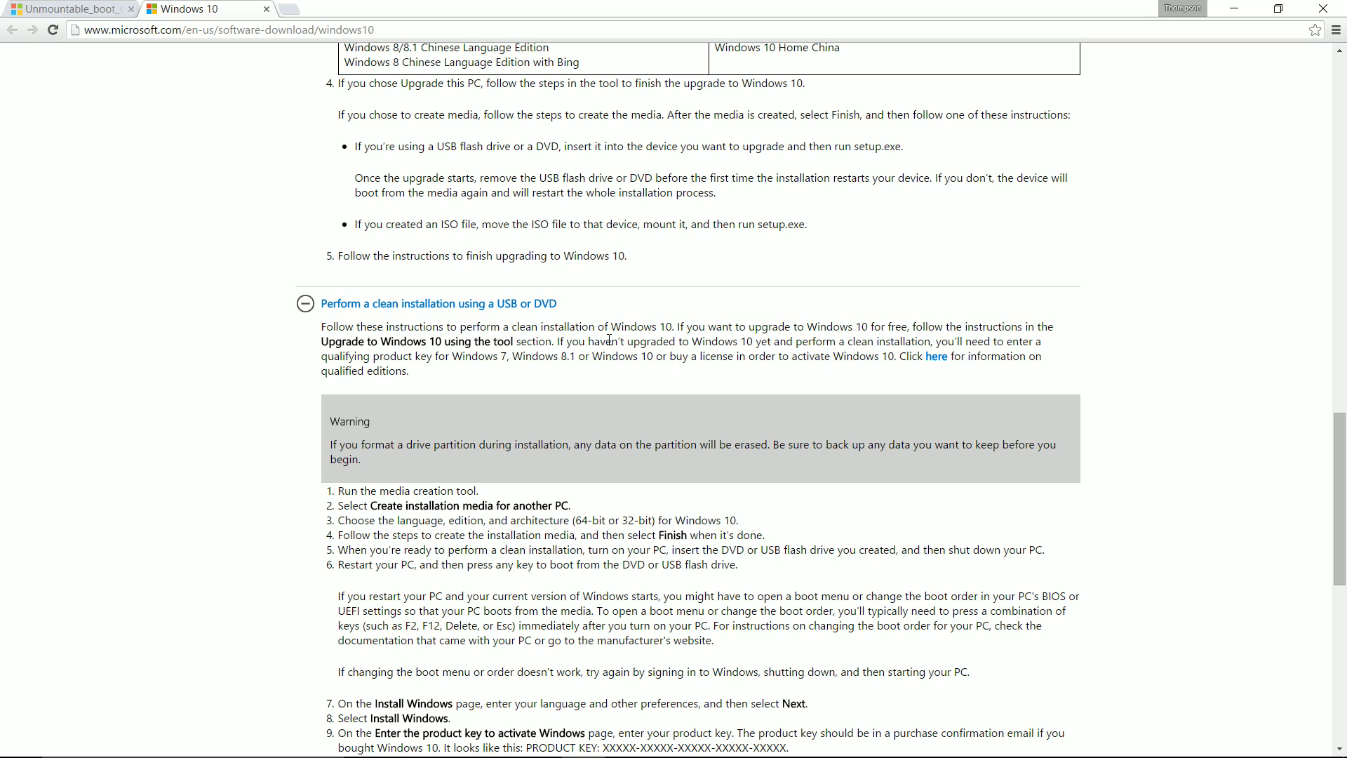
scroll(787, 460, "down", 8)
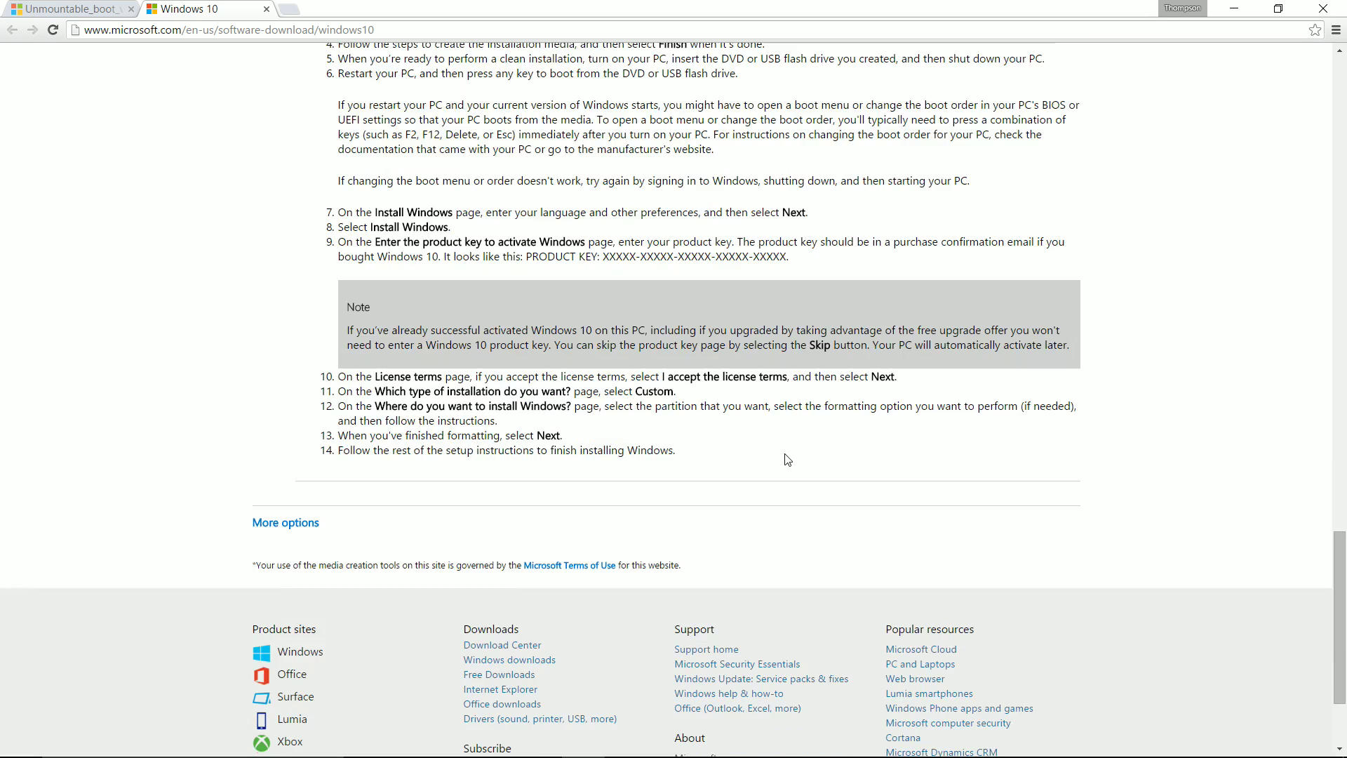
scroll(786, 454, "up", 5)
scroll(785, 454, "up", 15)
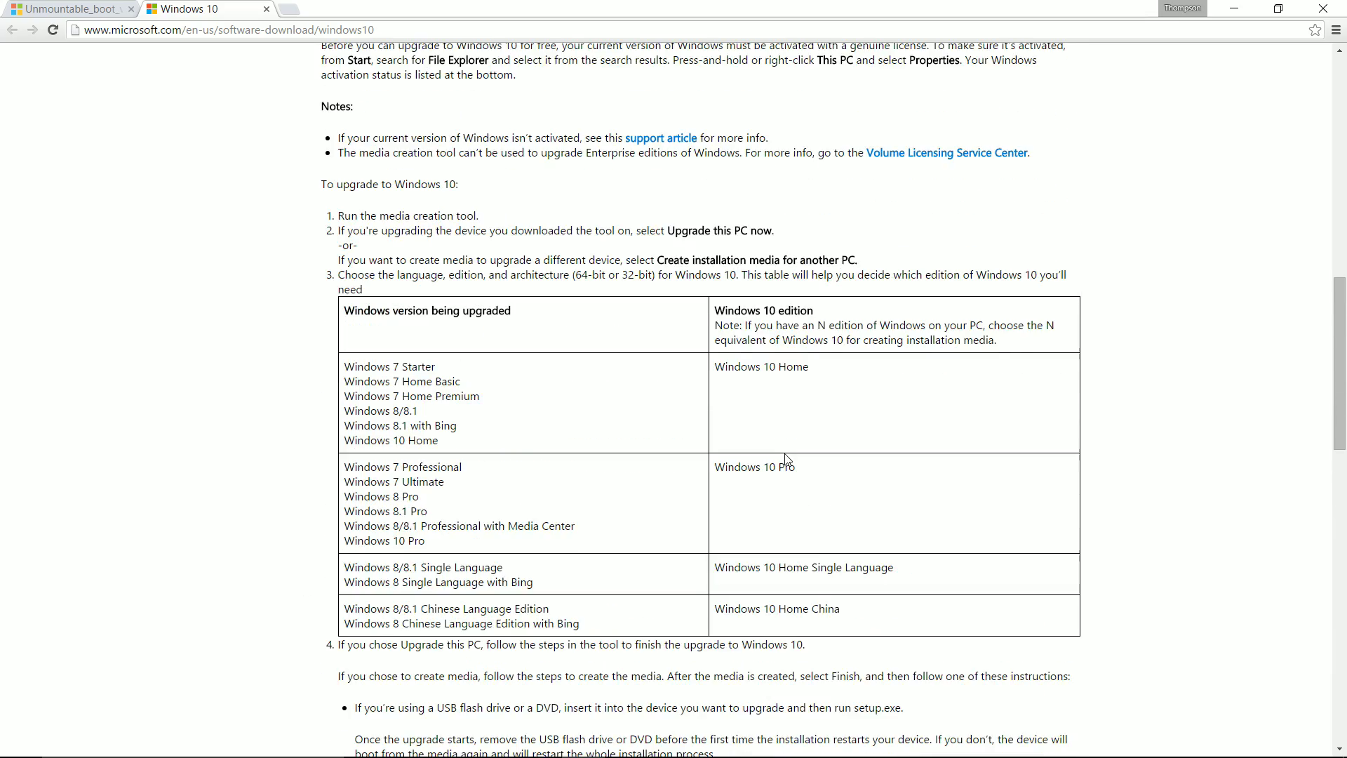
scroll(787, 458, "up", 2)
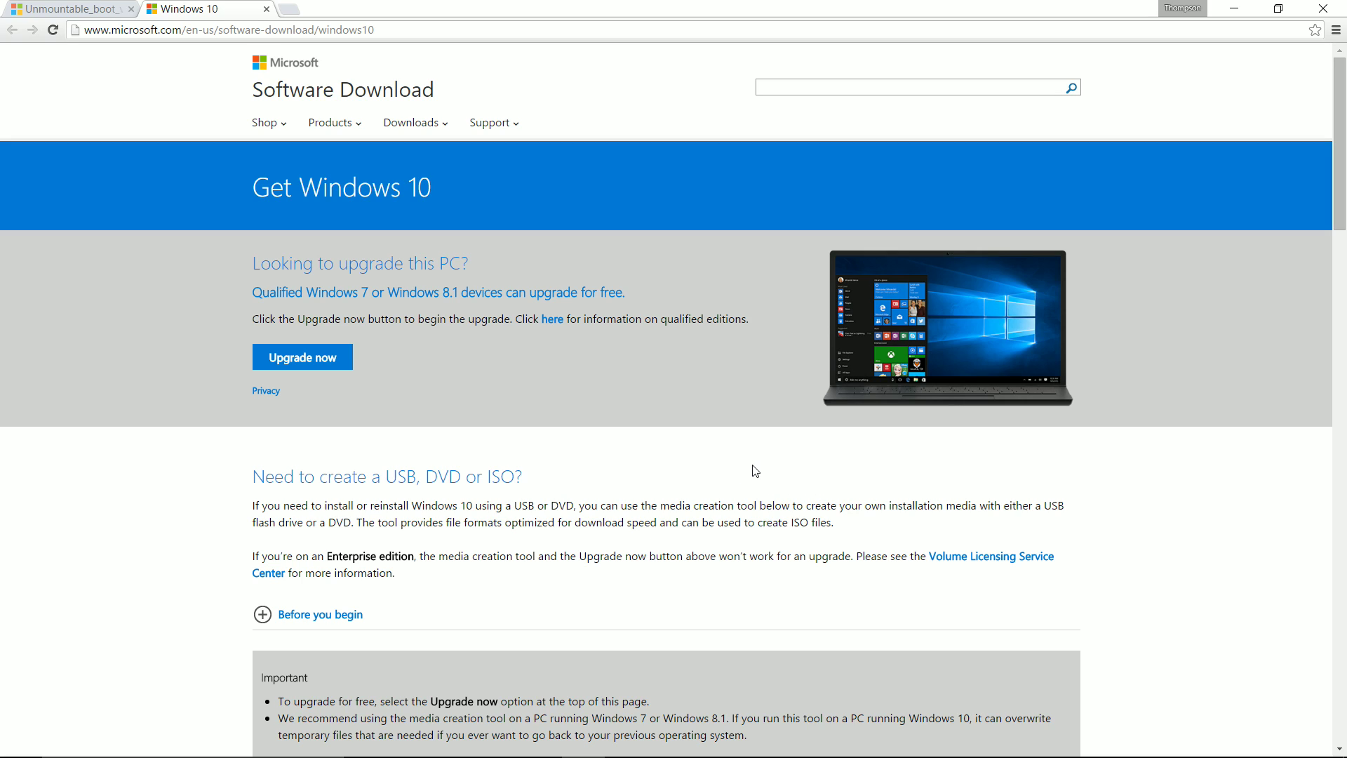
Minimize Chrome, bring up This PC, and select the BD-RE Drive (G:) MB Support CD.
left_click(1240, 14)
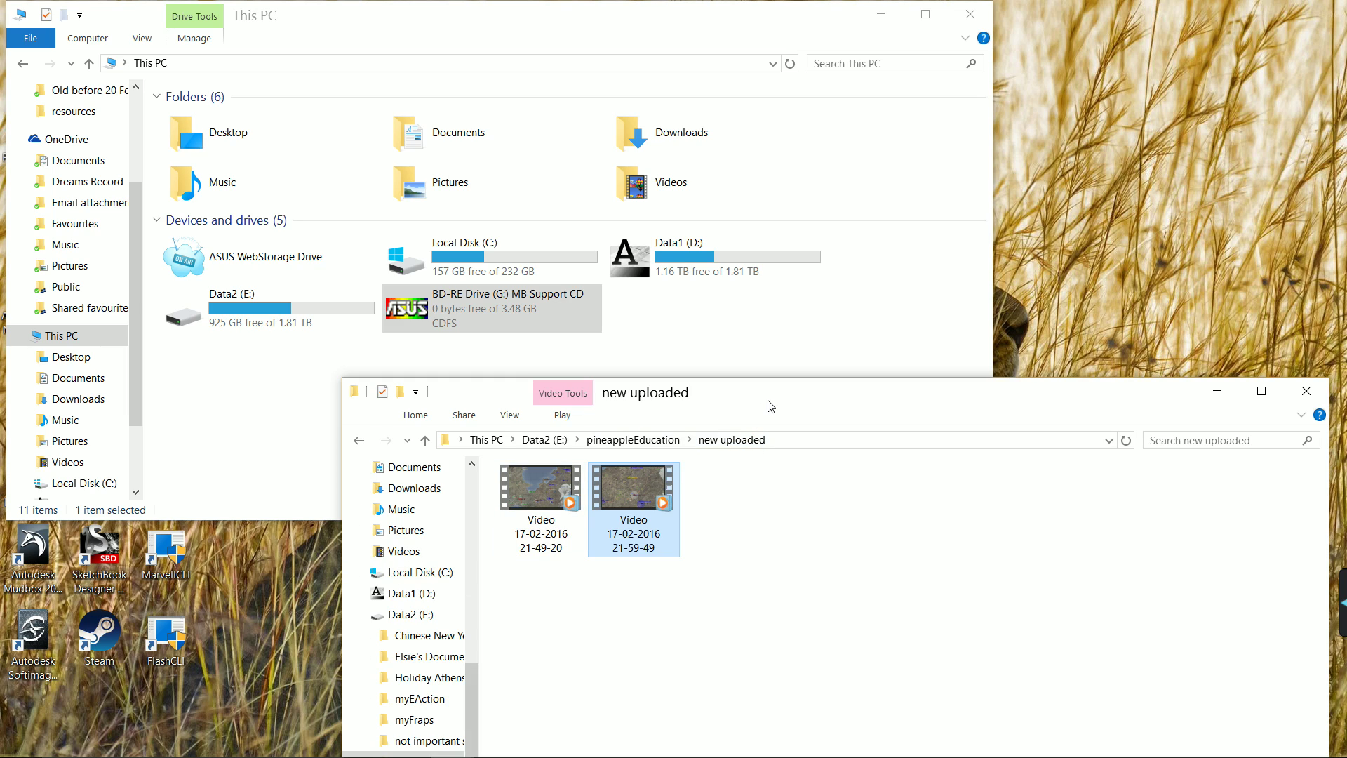
mouse_move(182, 752)
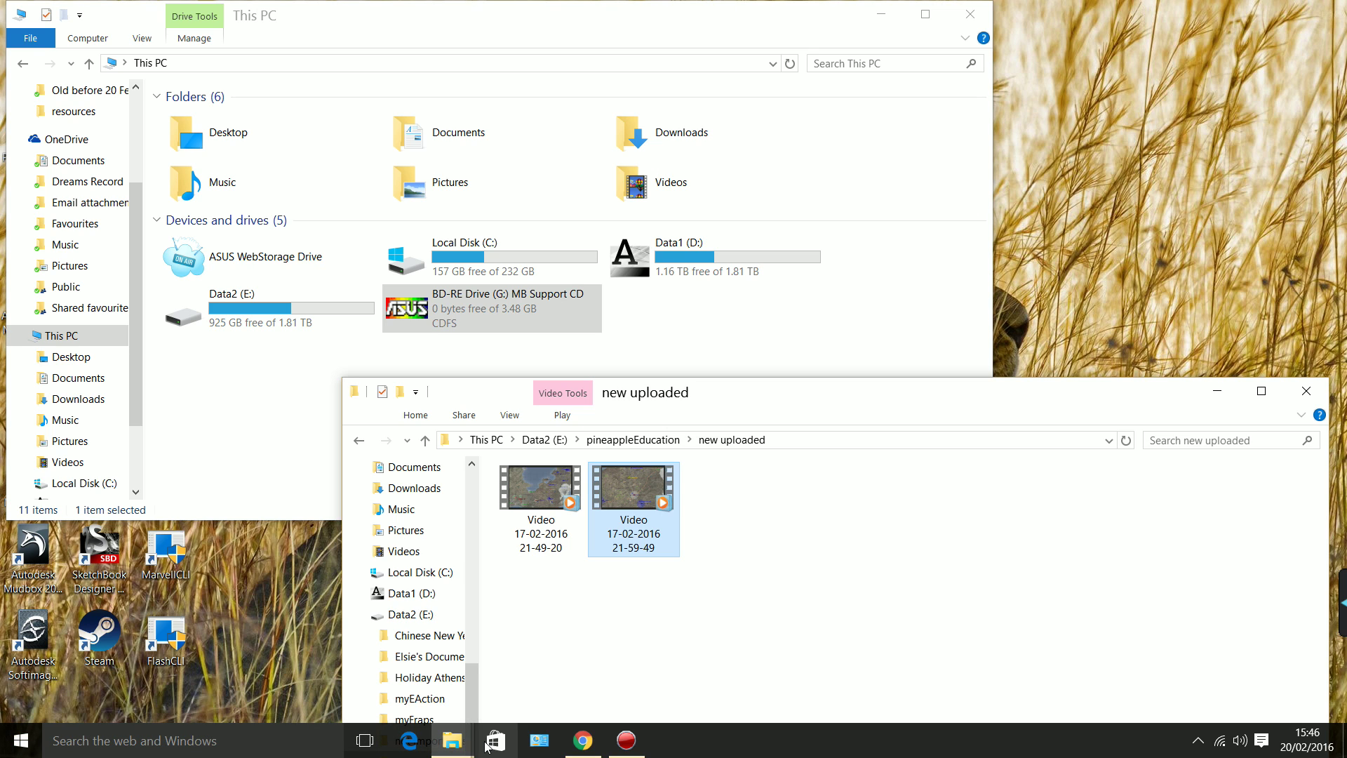
mouse_move(469, 746)
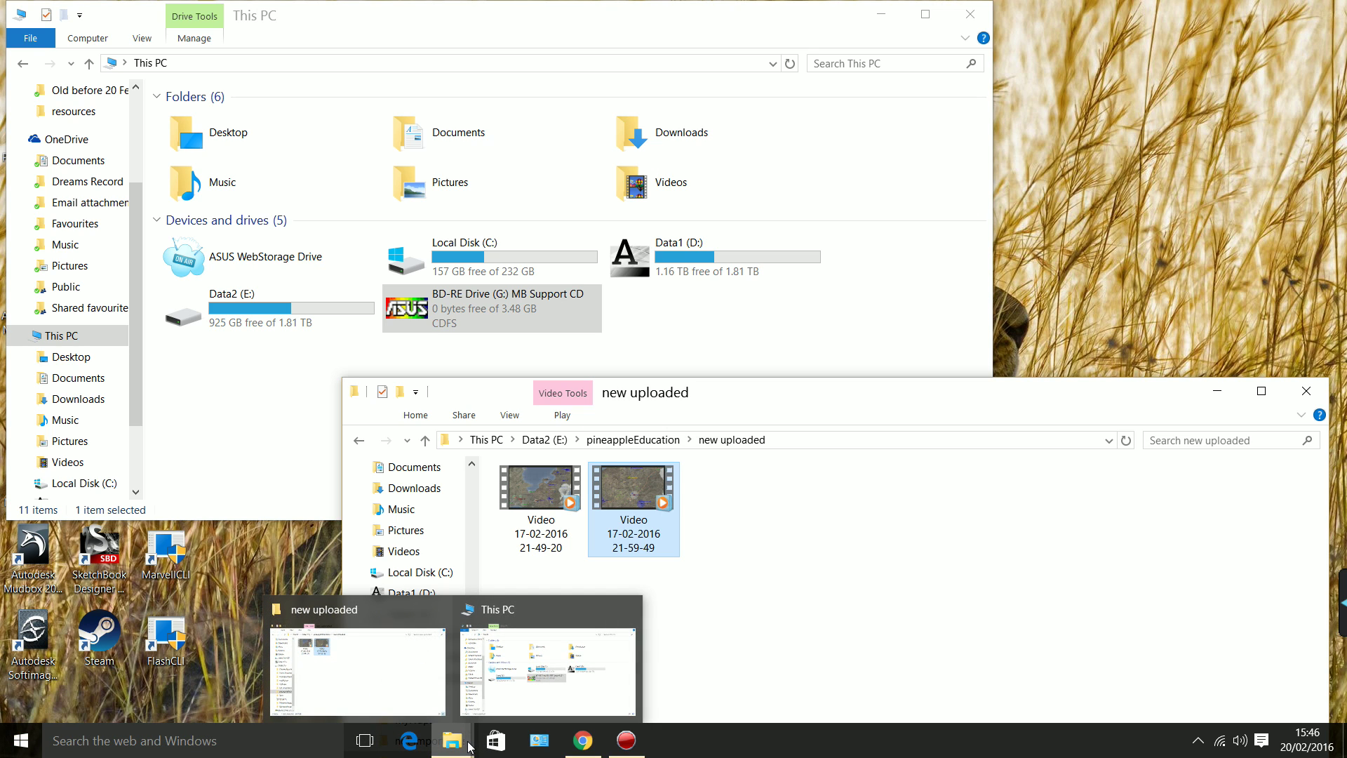
mouse_move(501, 705)
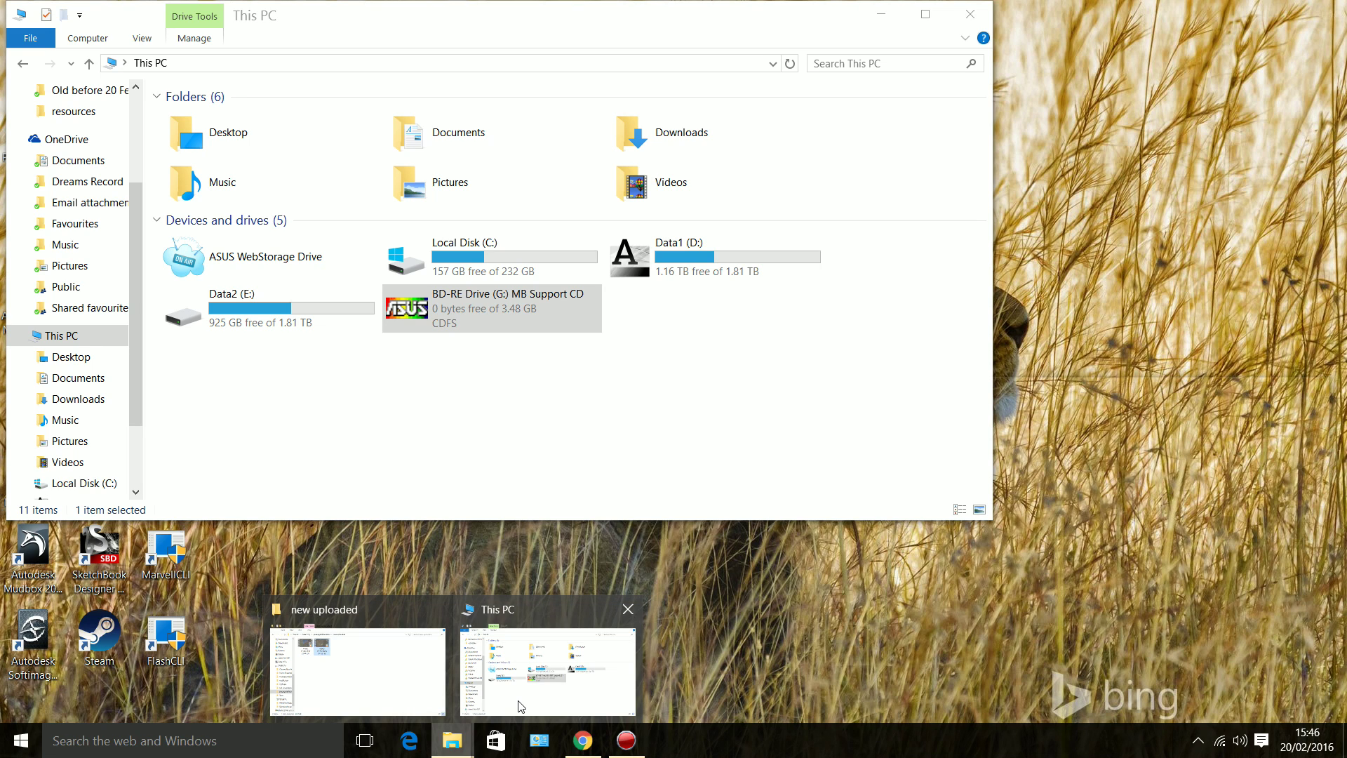
left_click(521, 705)
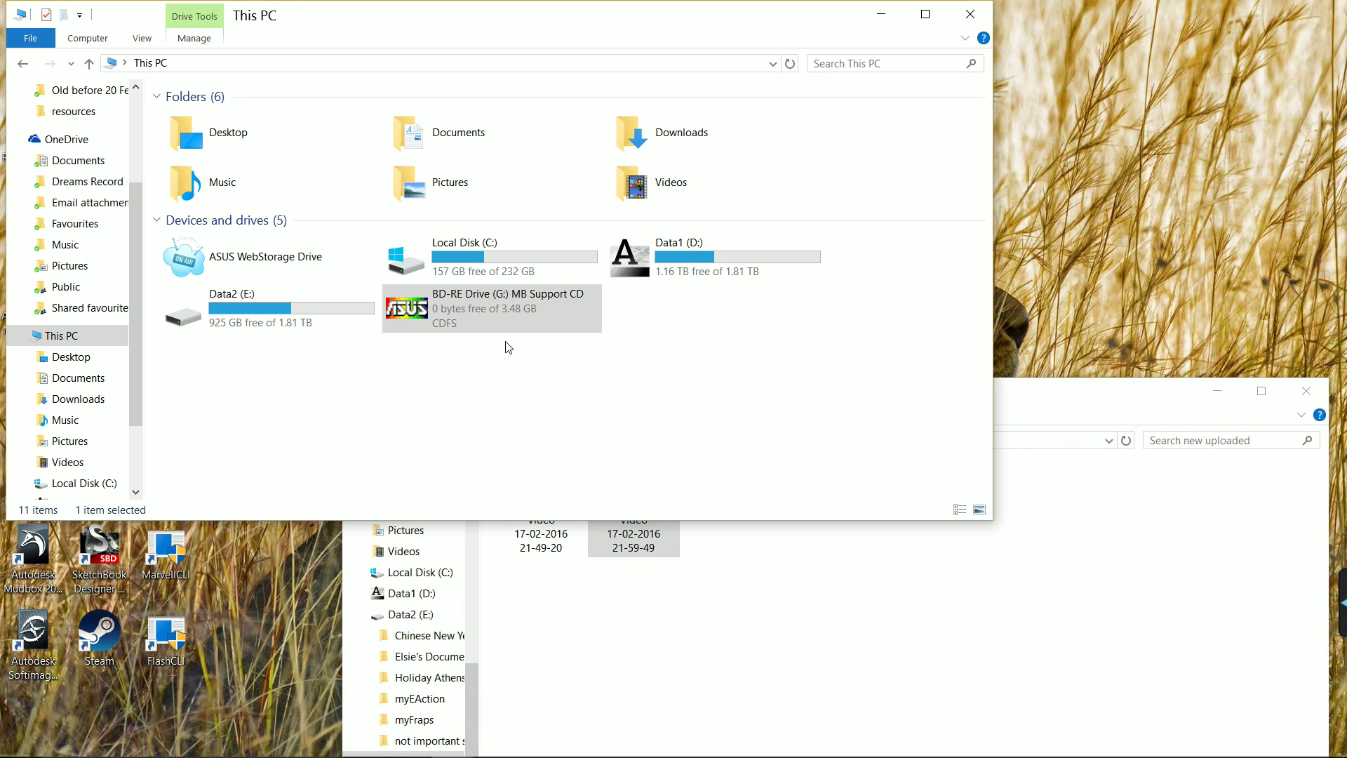
left_click(484, 318)
Run the MB Support CD from drive G:, allow it, and dismiss the unsupported-OS error.
double_click(453, 316)
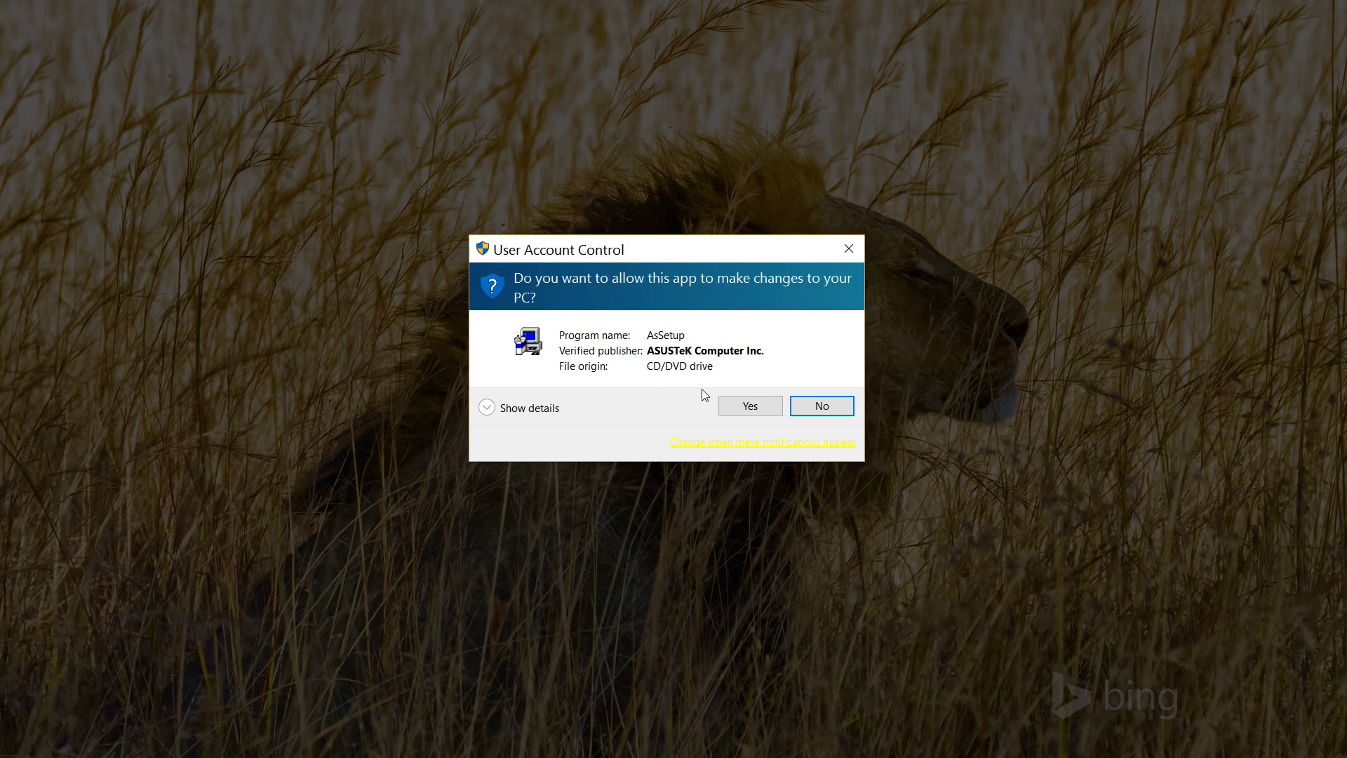
left_click(766, 406)
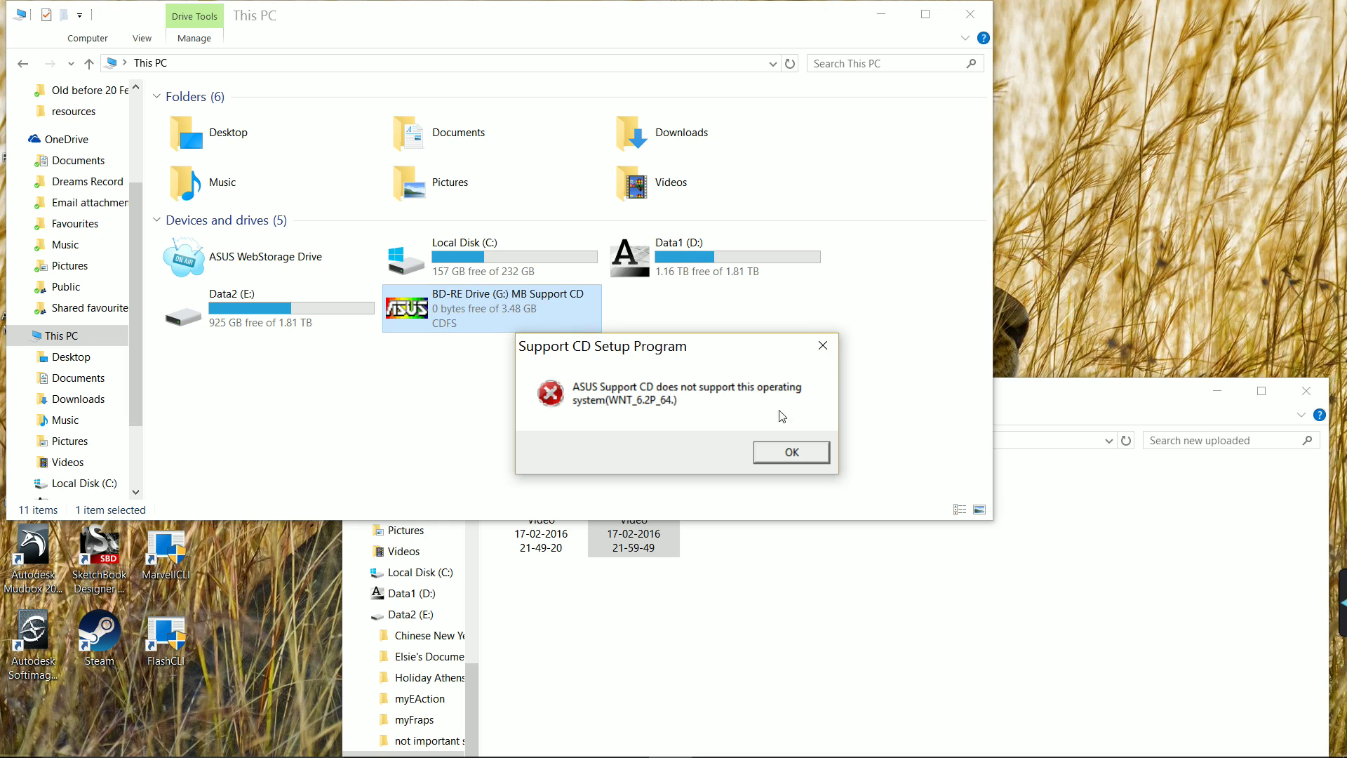
left_click(825, 357)
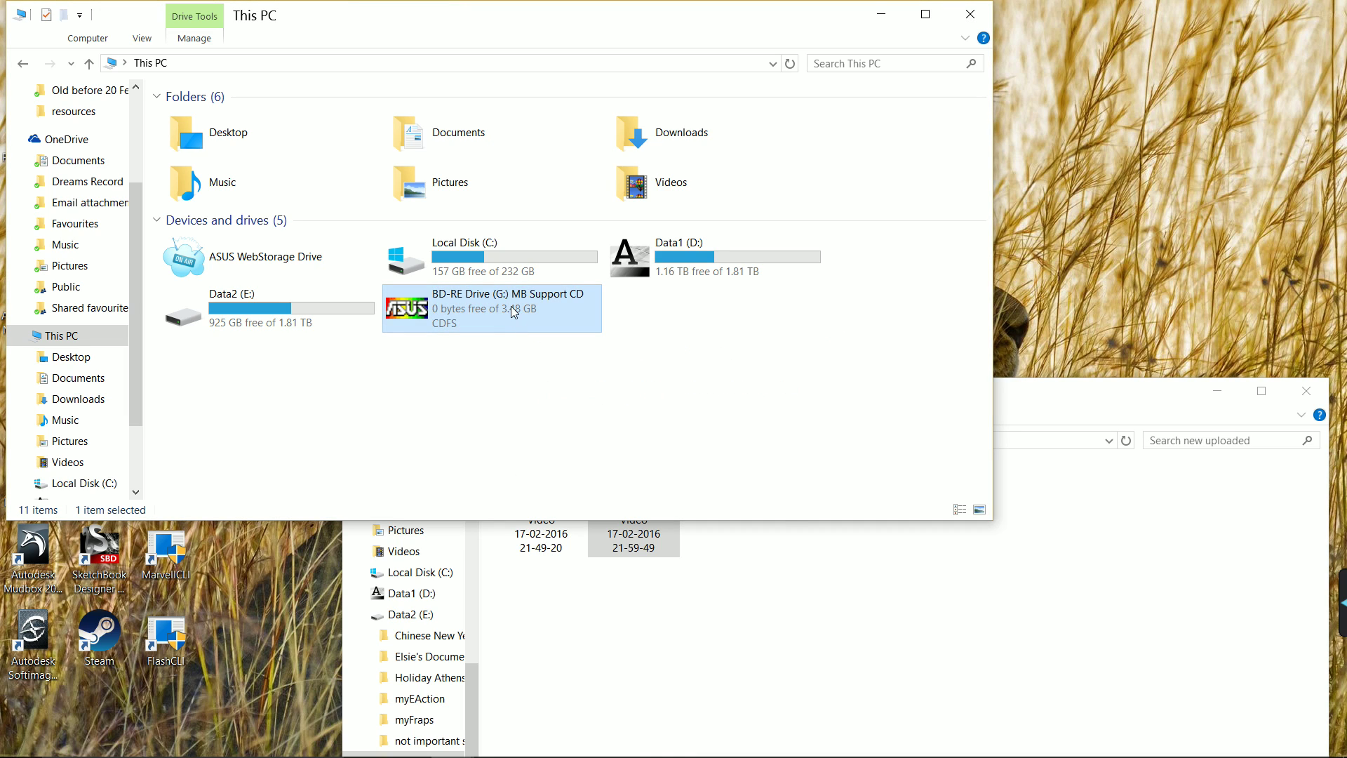
Open the disc's files and launch the Setup application from it.
right_click(511, 306)
left_click(548, 360)
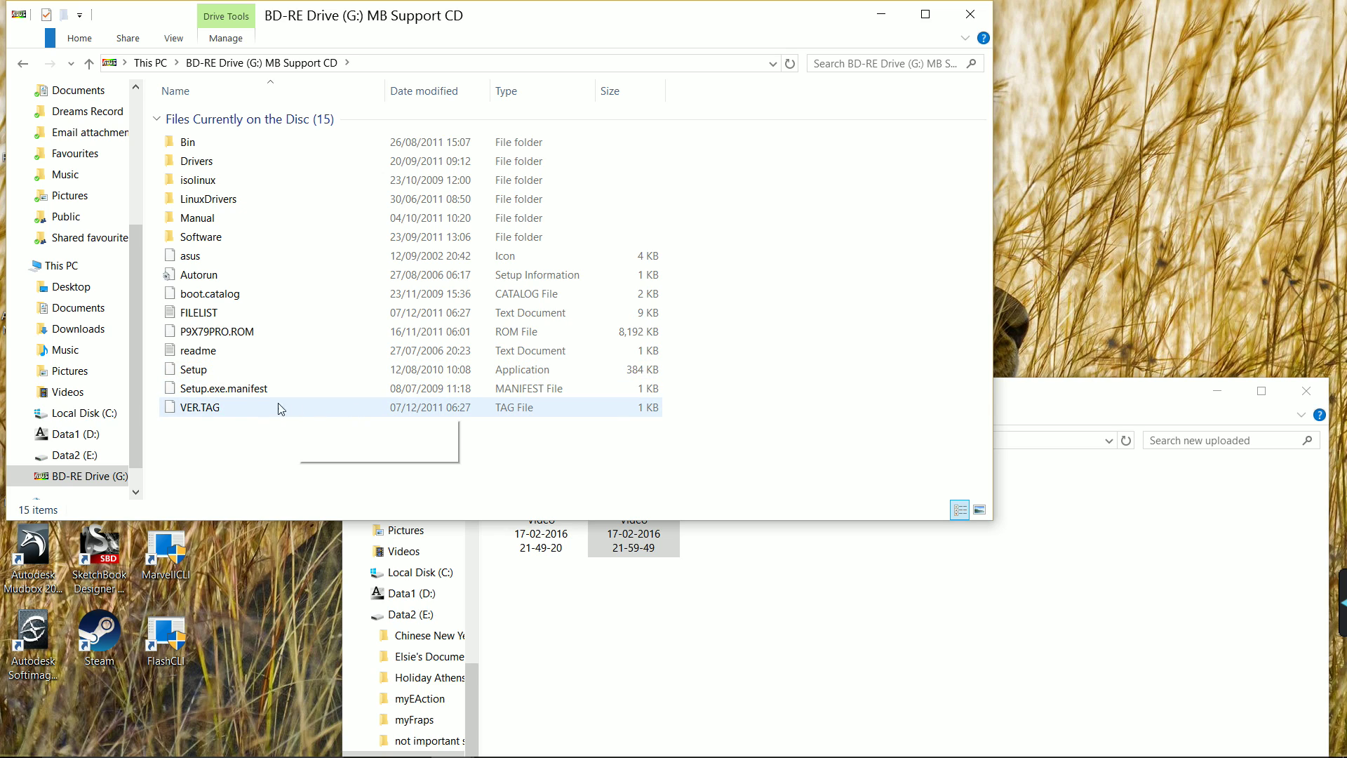
double_click(200, 372)
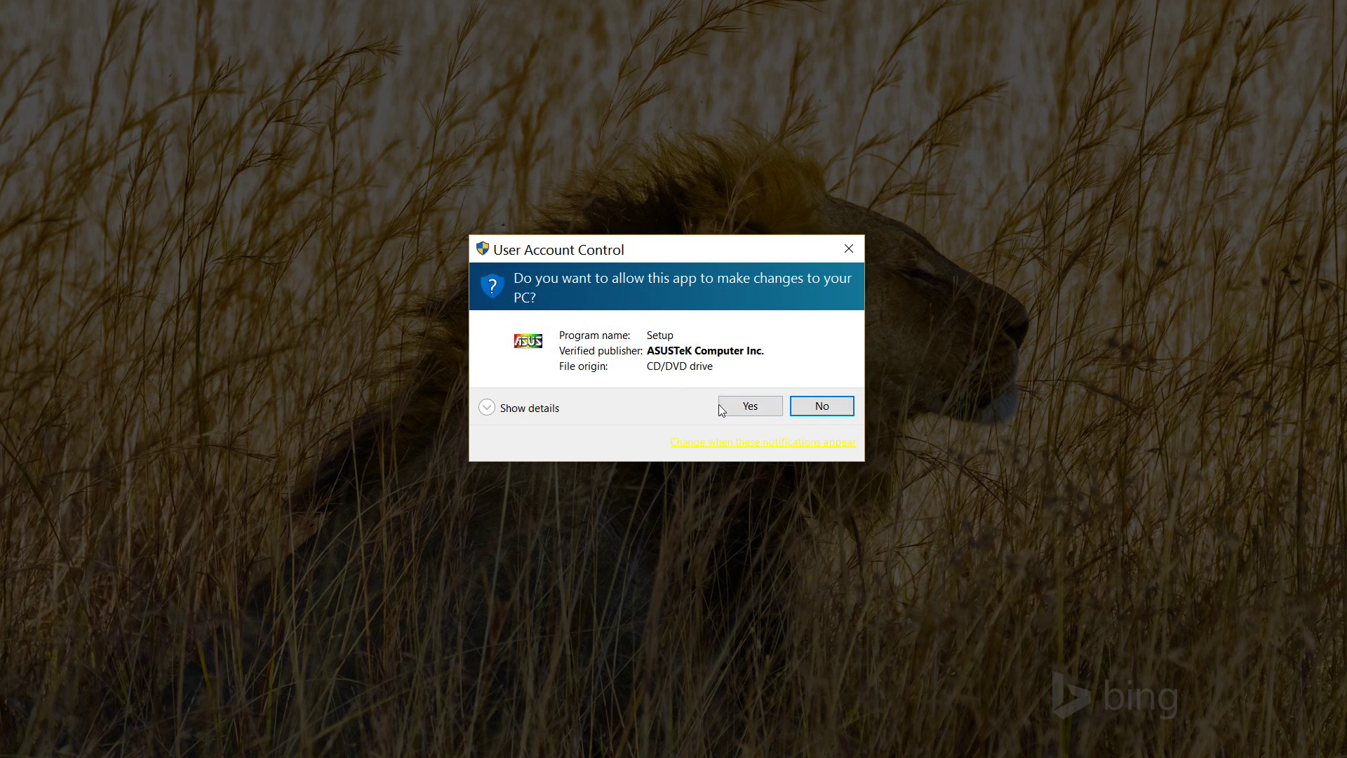
Approve Setup's UAC prompt and show the P9X79 PRO Drivers page listing Intel Chipset and Realtek Audio.
left_click(752, 414)
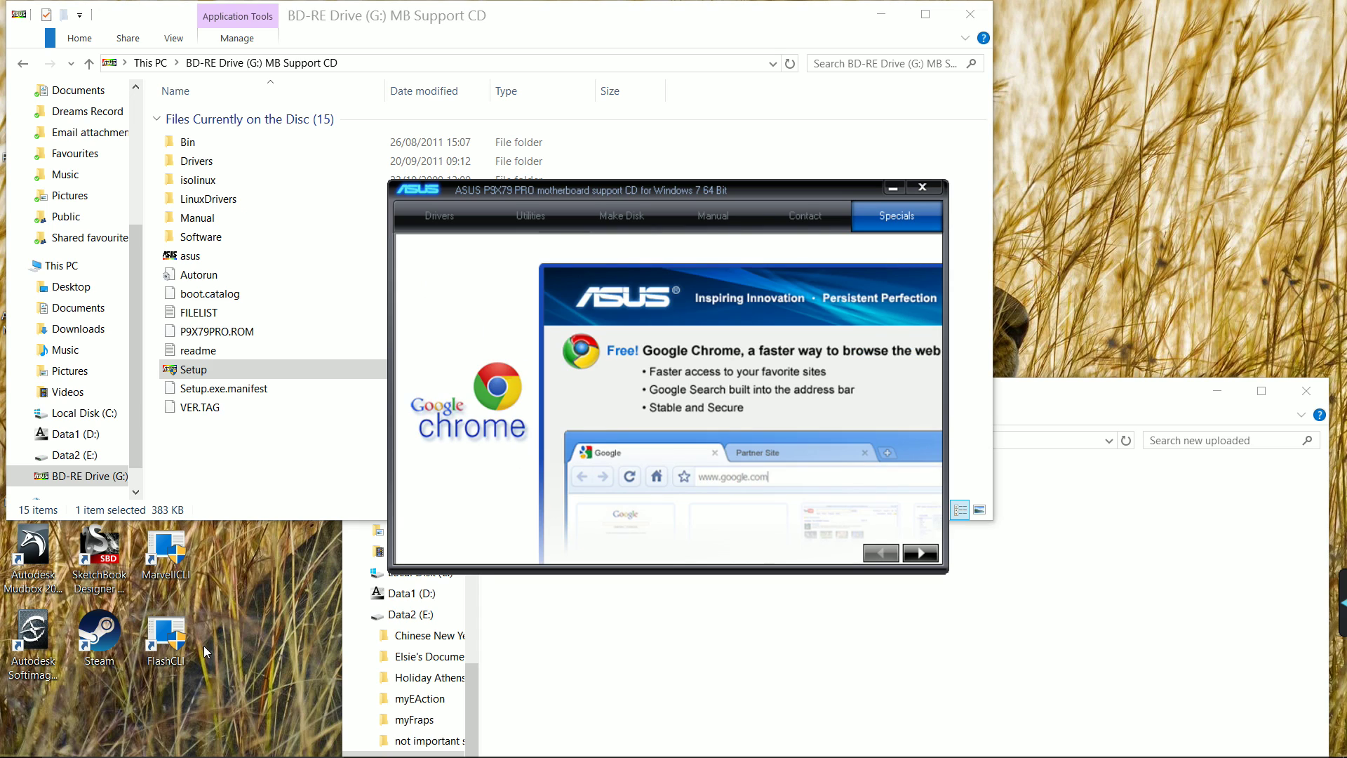
mouse_move(393, 755)
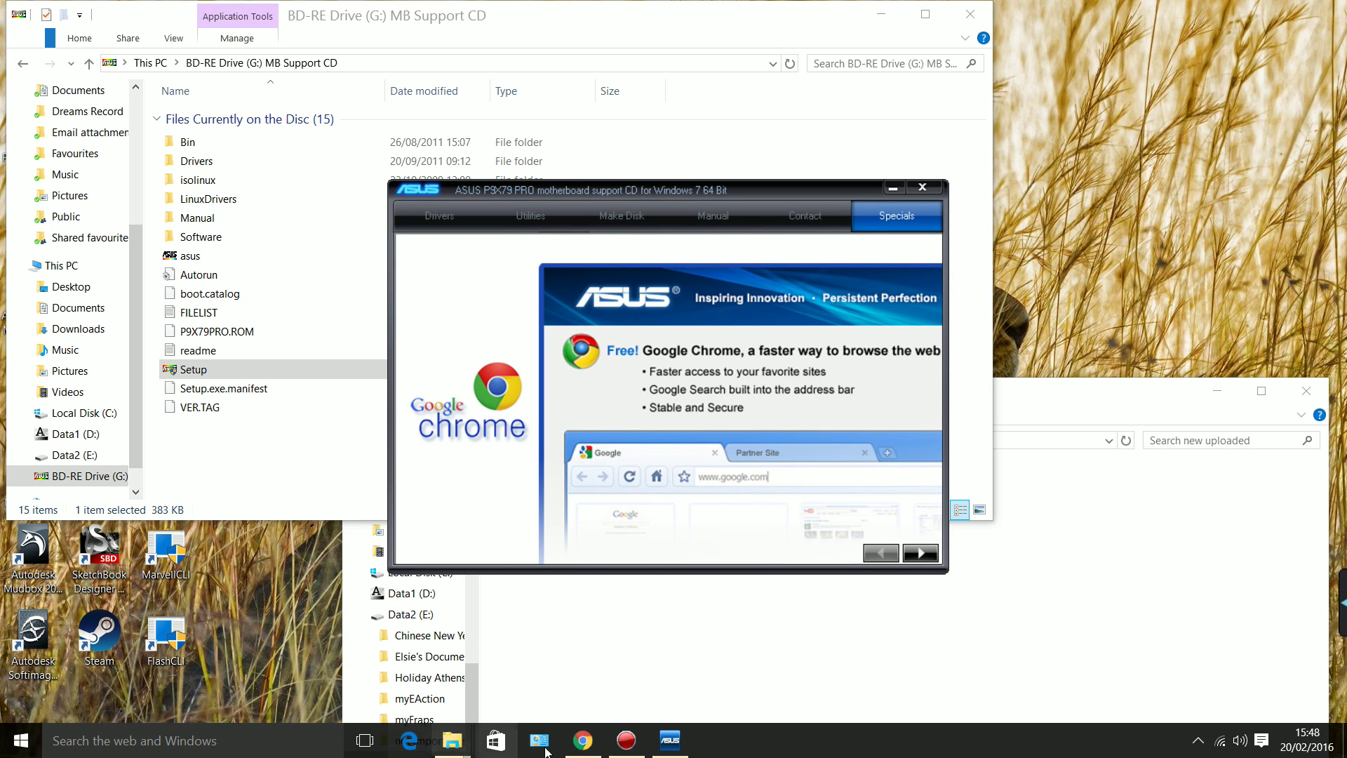
mouse_move(596, 748)
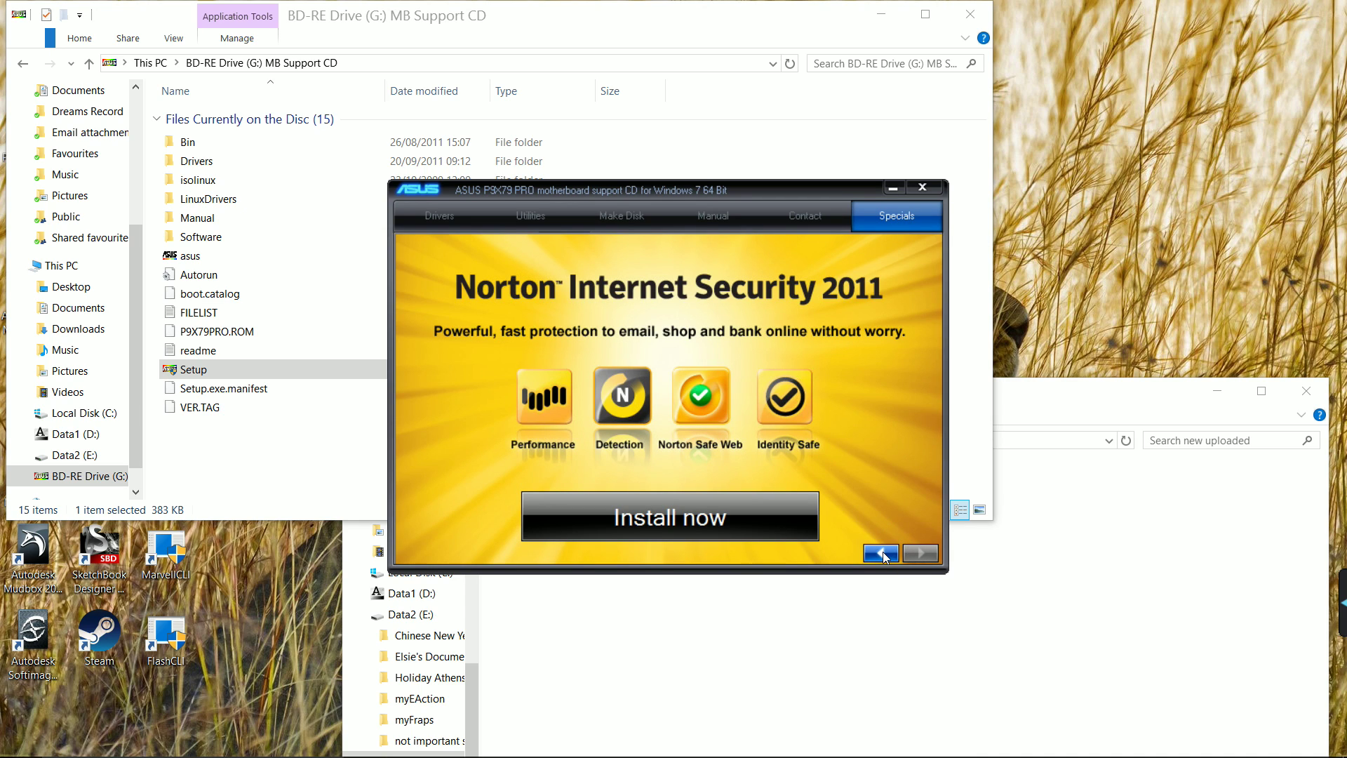
left_click(882, 555)
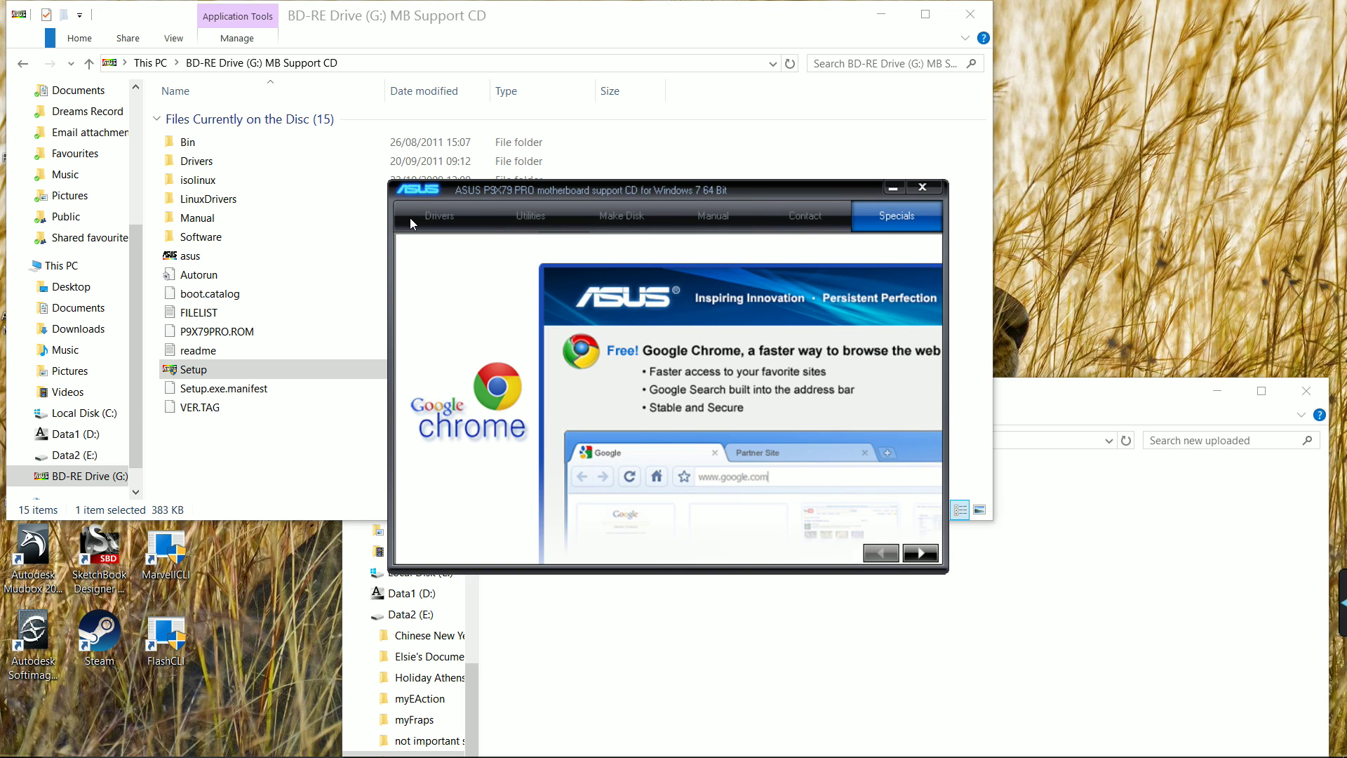
left_click(411, 217)
mouse_move(516, 265)
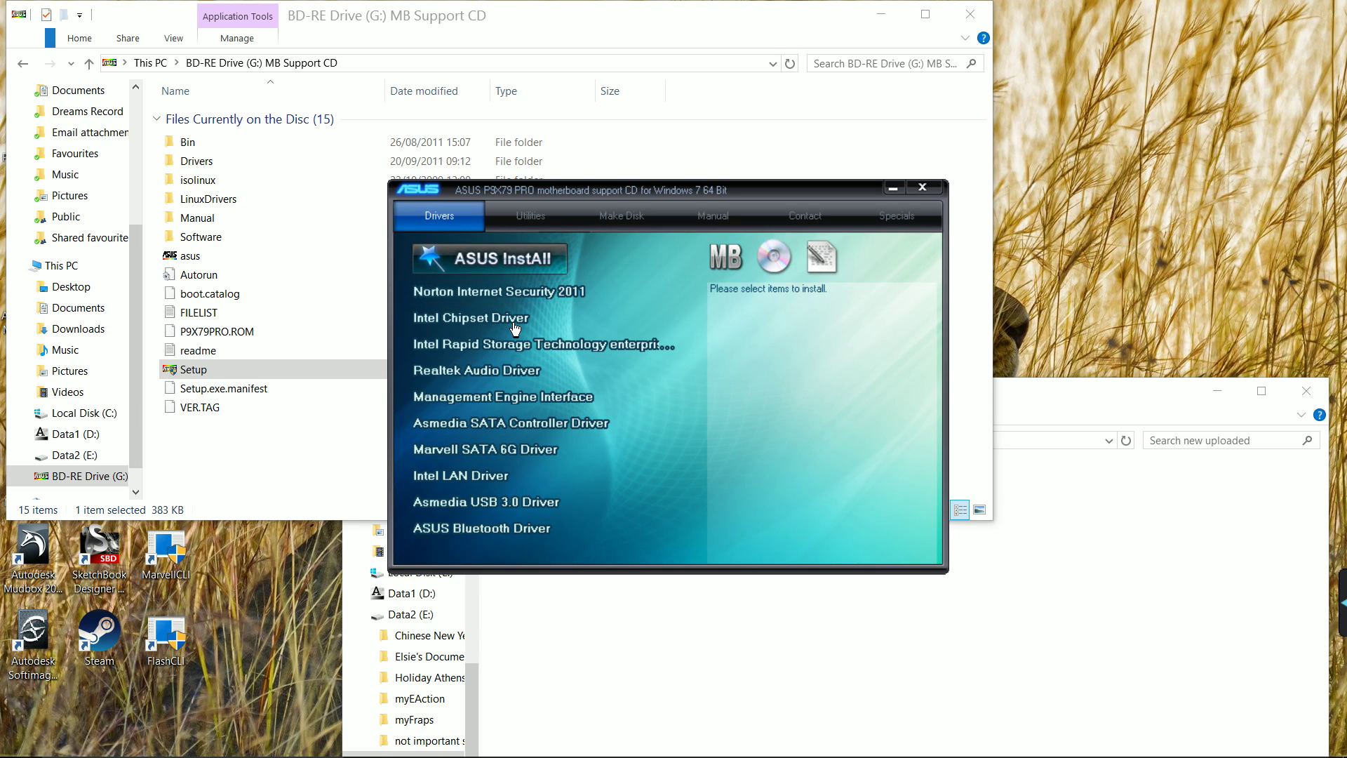
Browse the Utilities page, return to the Drivers list, and reveal the hidden tray icons.
mouse_move(541, 295)
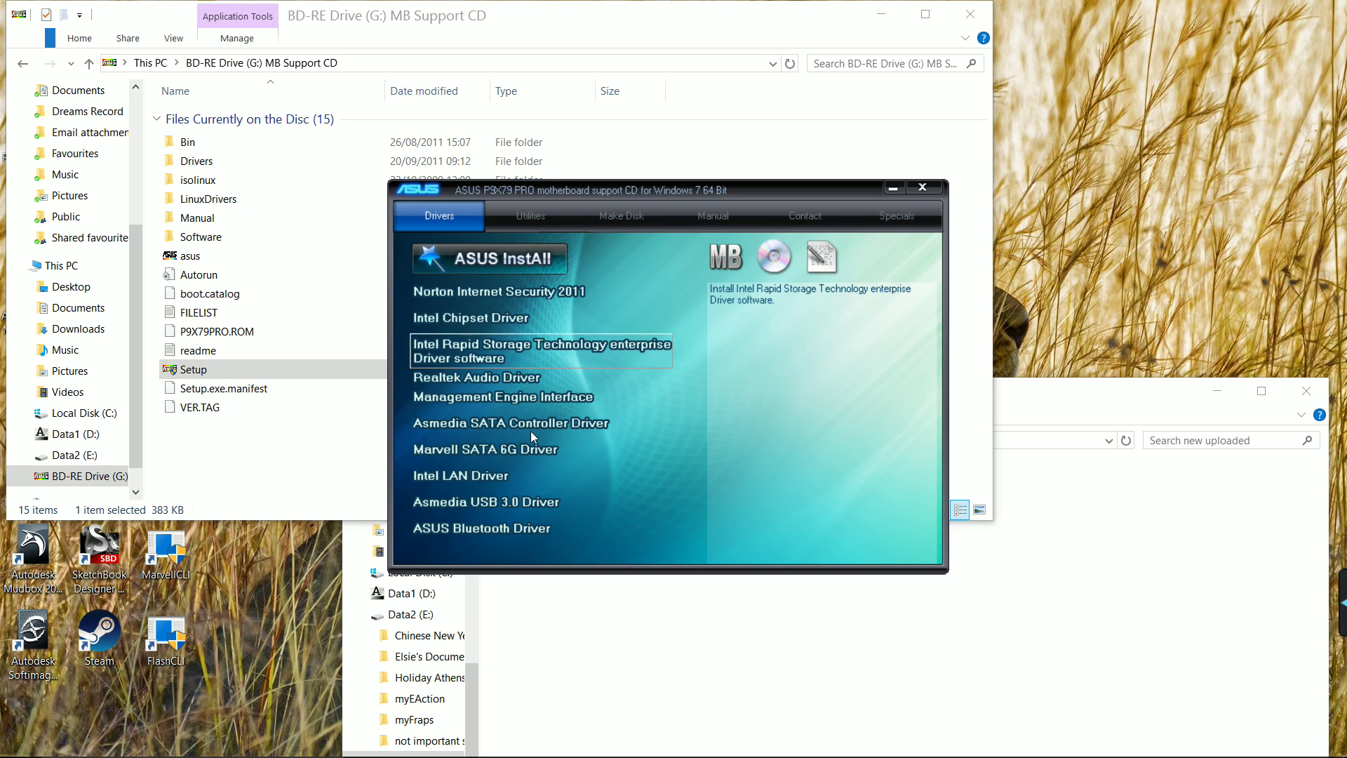
left_click(540, 227)
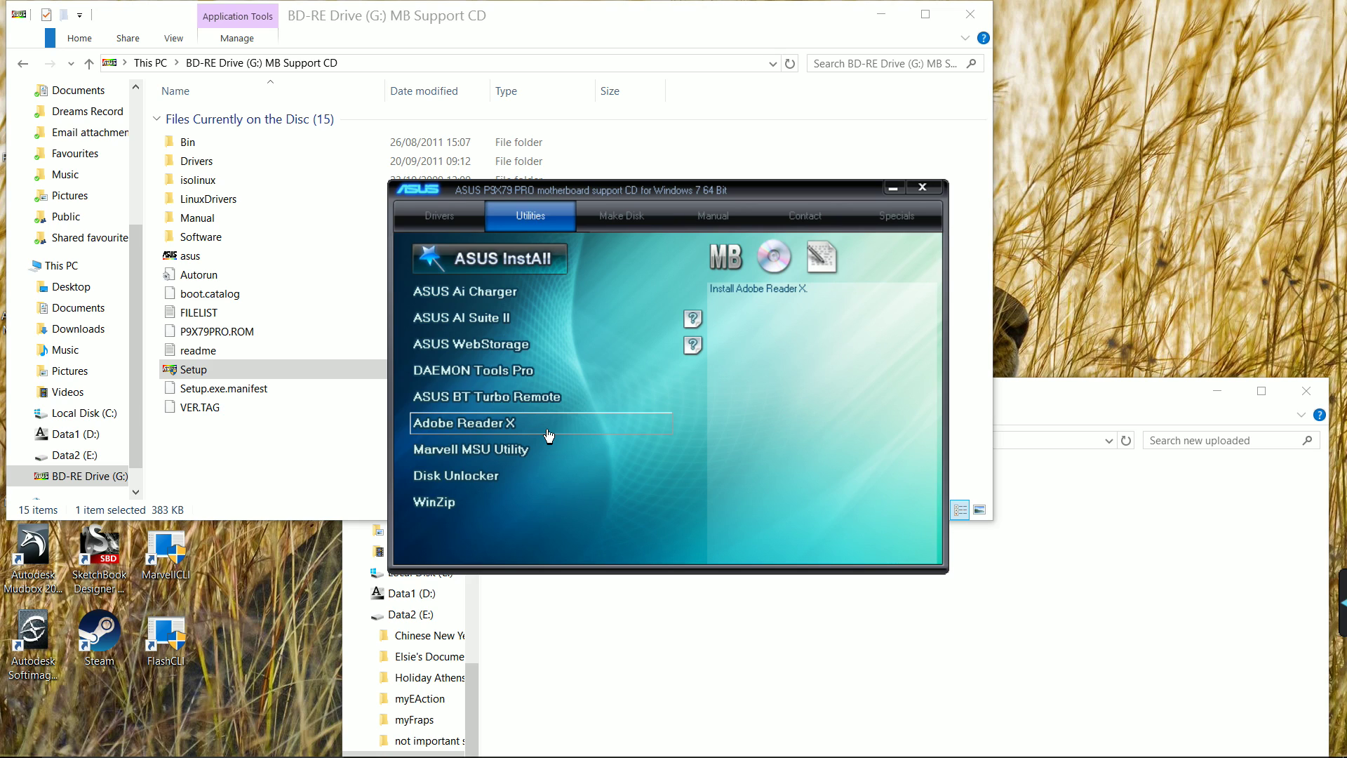
left_click(453, 218)
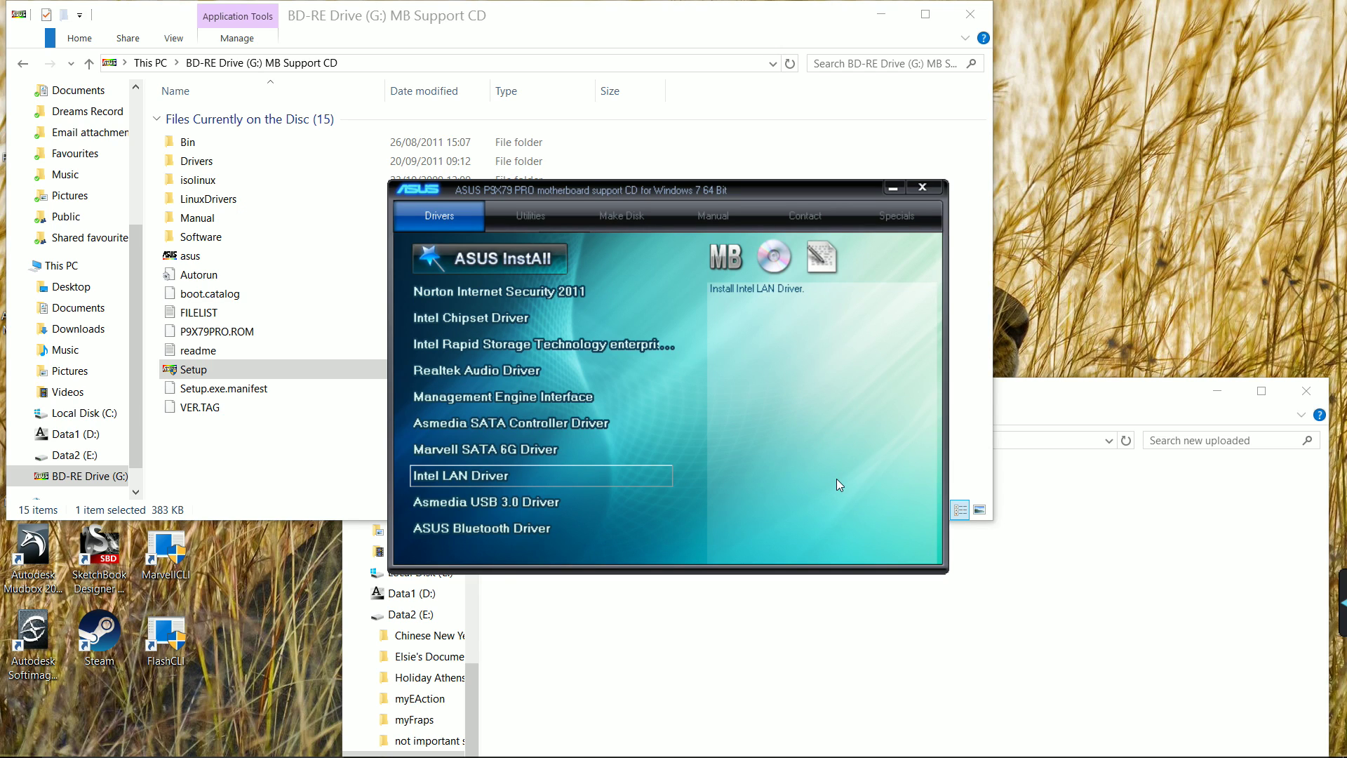
mouse_move(1263, 754)
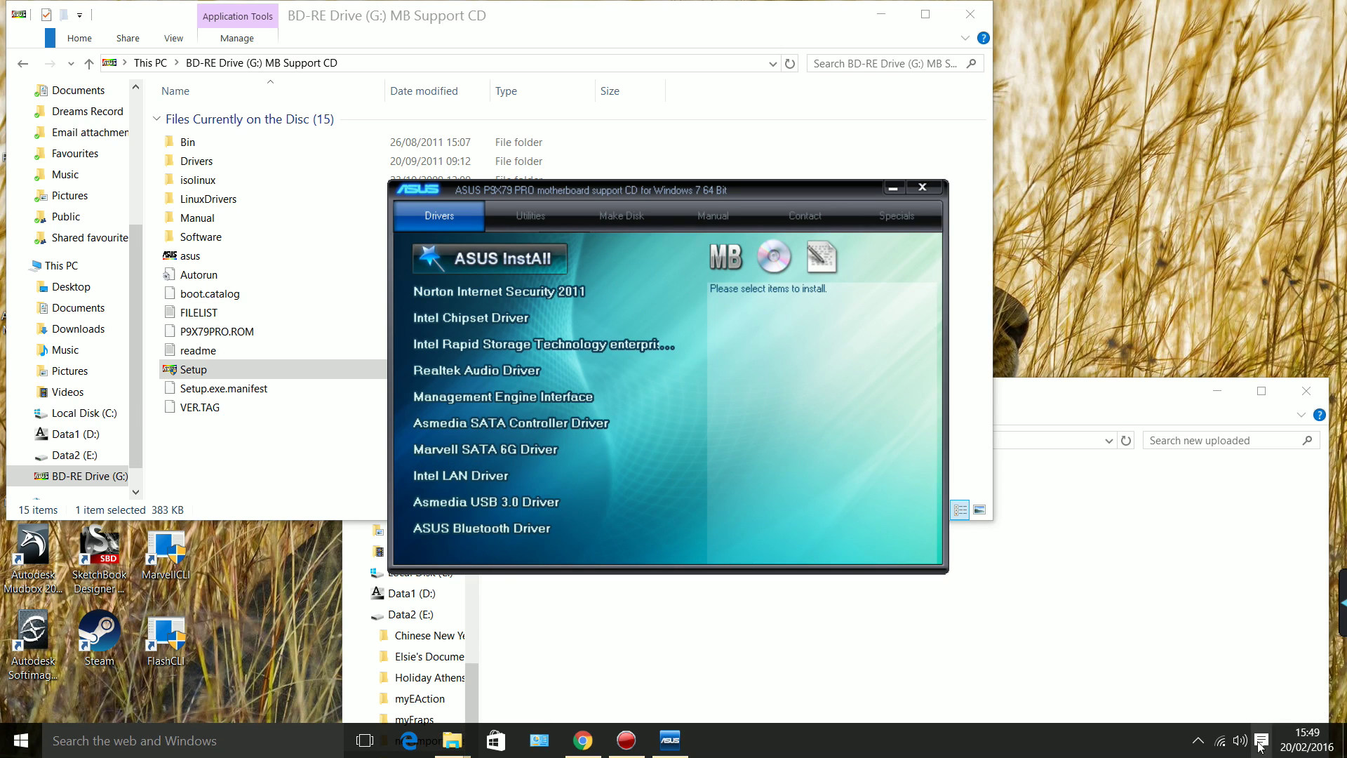
left_click(1198, 742)
Launch the AI Suite II bar, open ASUS Update, and close the support CD and disc folder windows.
left_click(1178, 712)
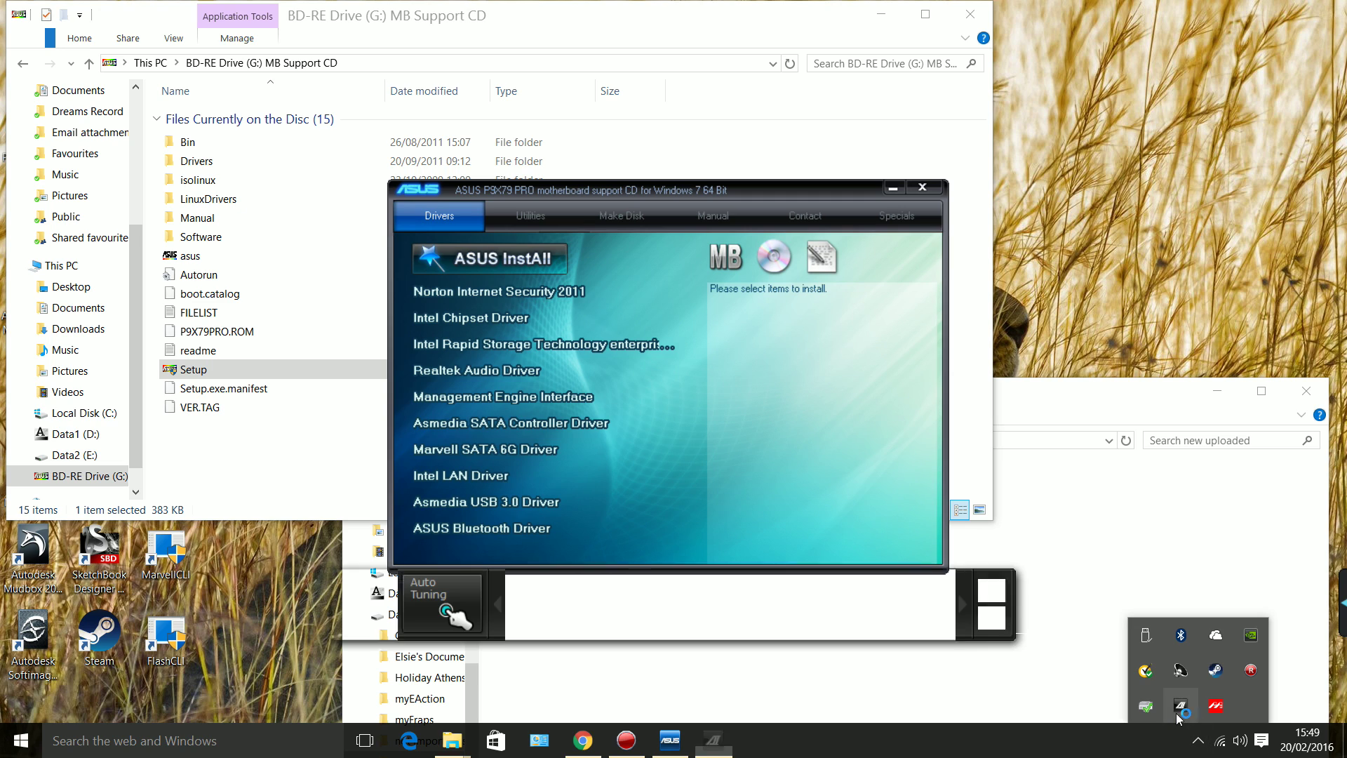
left_click(936, 187)
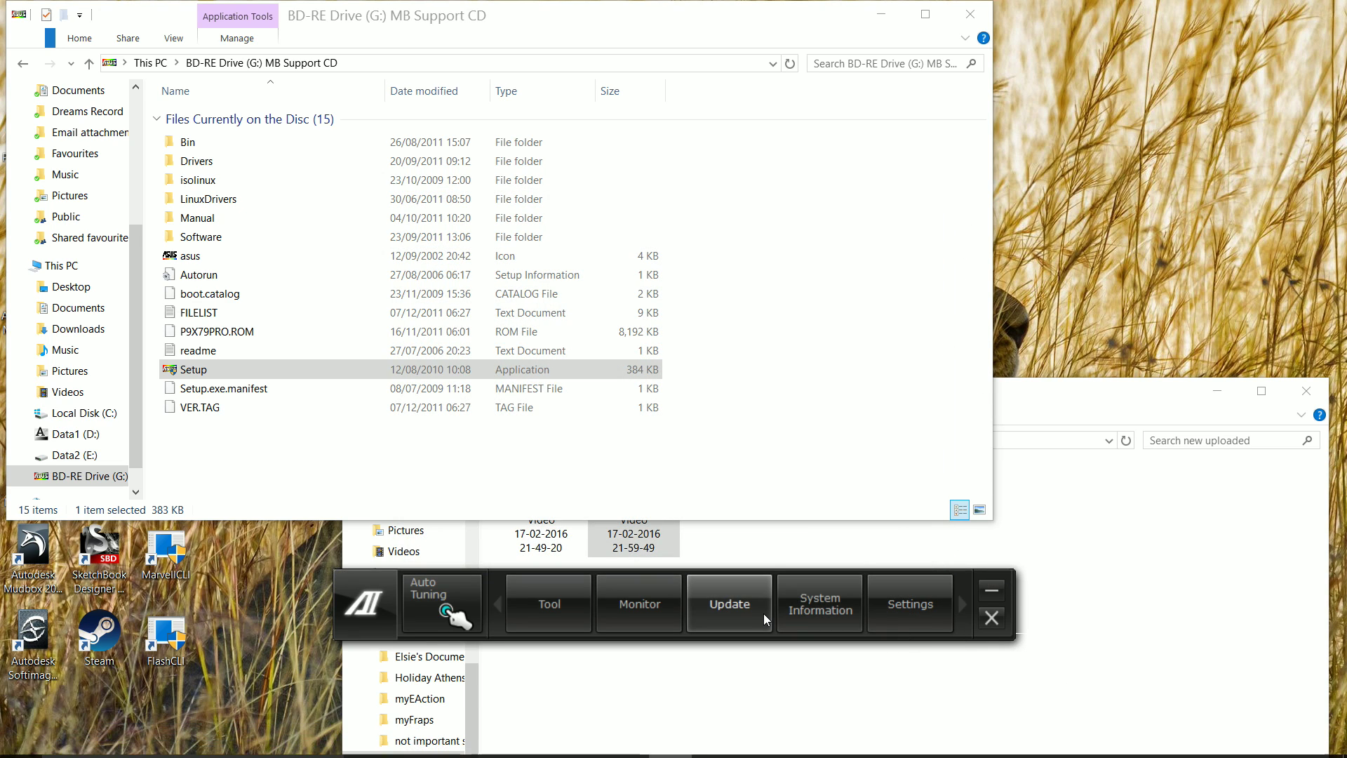
mouse_move(761, 612)
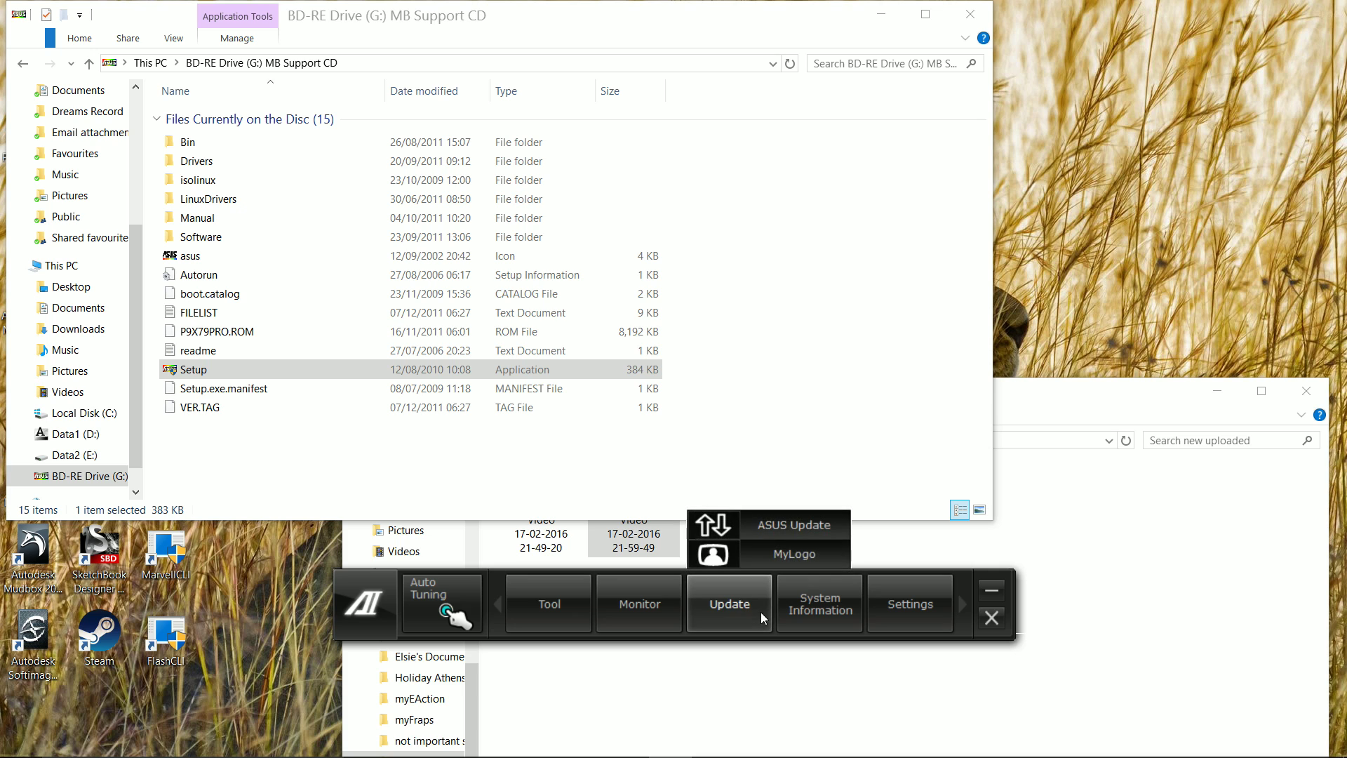
left_click(800, 533)
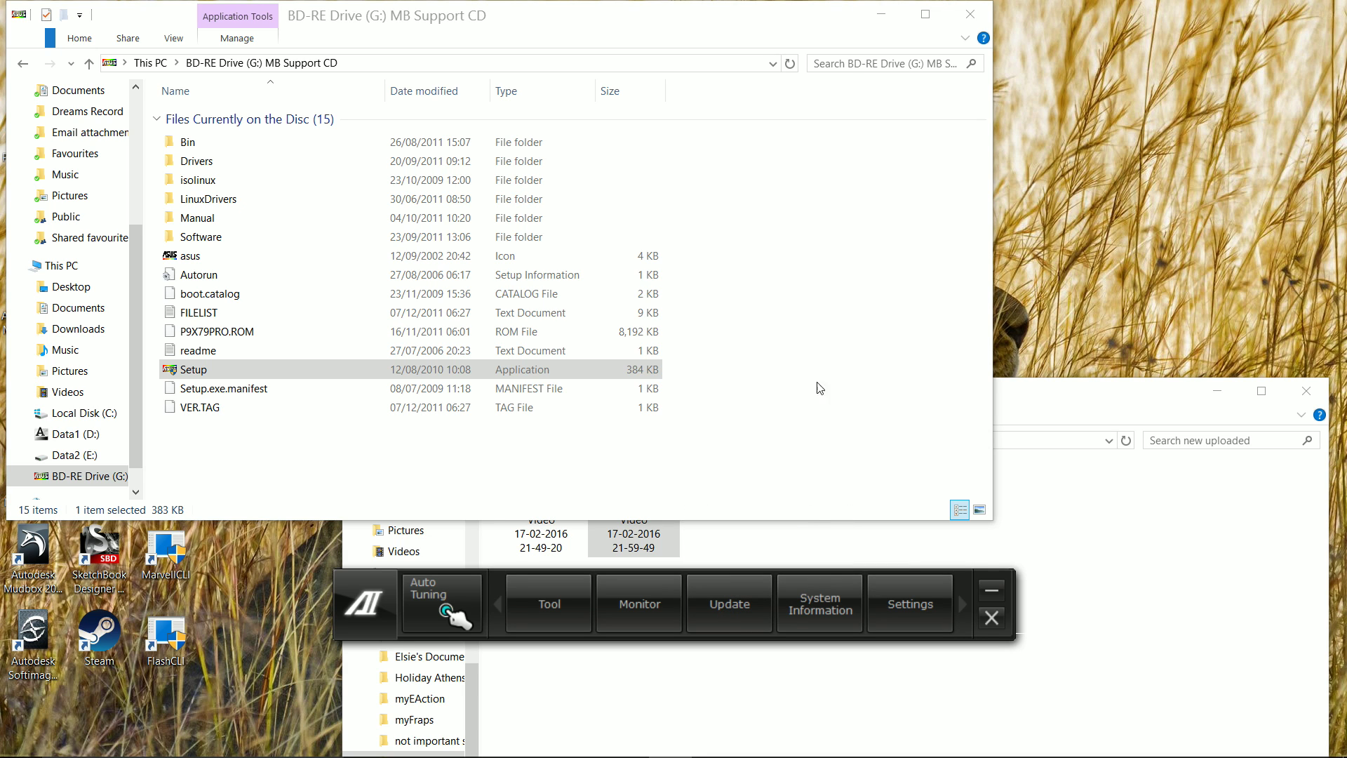
left_click(974, 22)
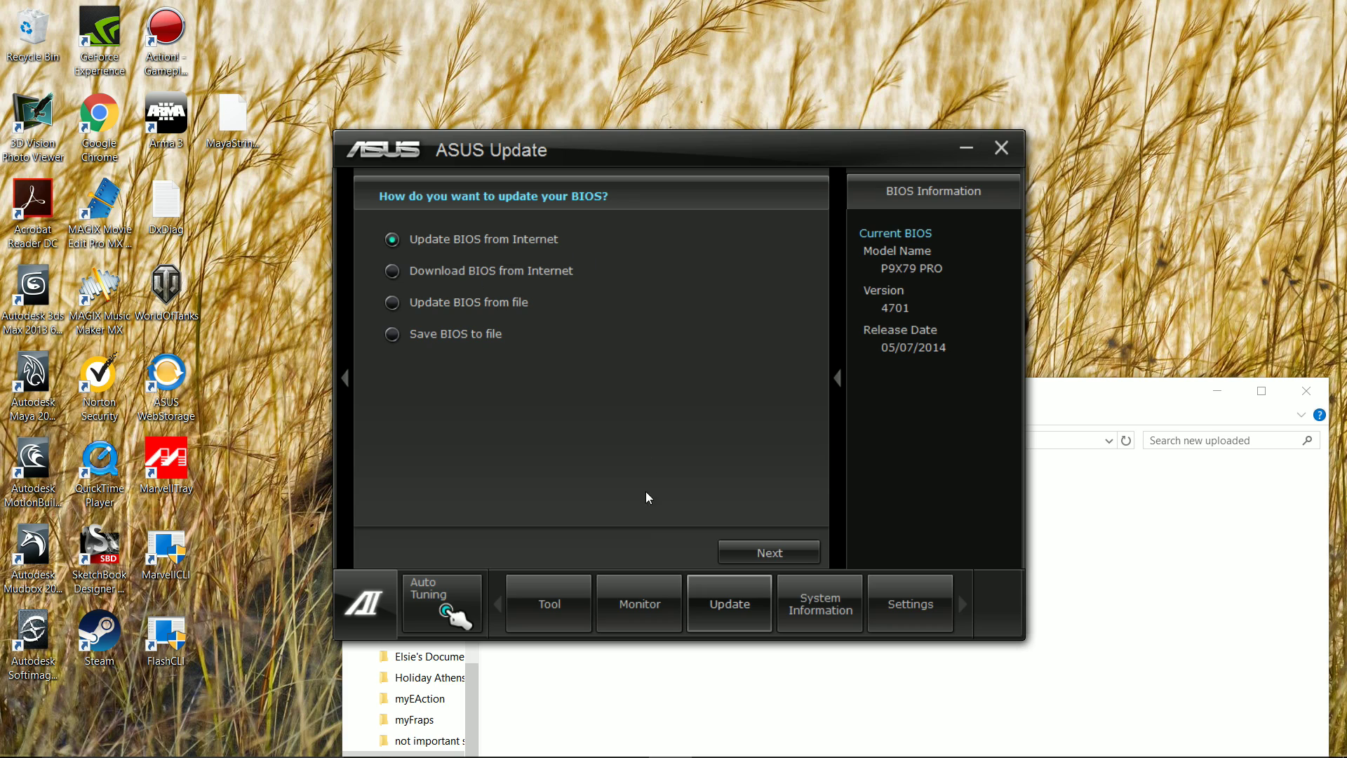
Show Monitor > Sensor readings (Vcore 1.308 V, CPU 53.0 °C) and reposition the folder window.
mouse_move(619, 594)
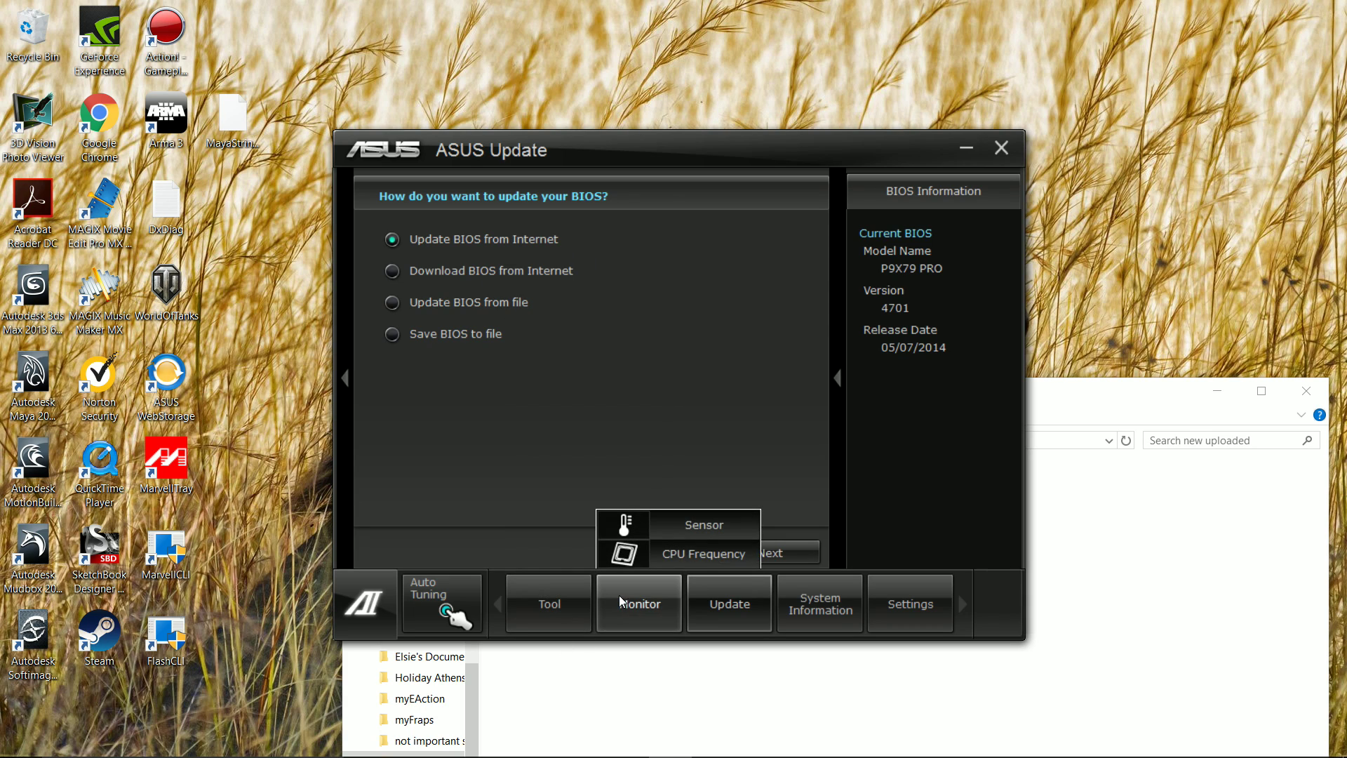
left_click(686, 526)
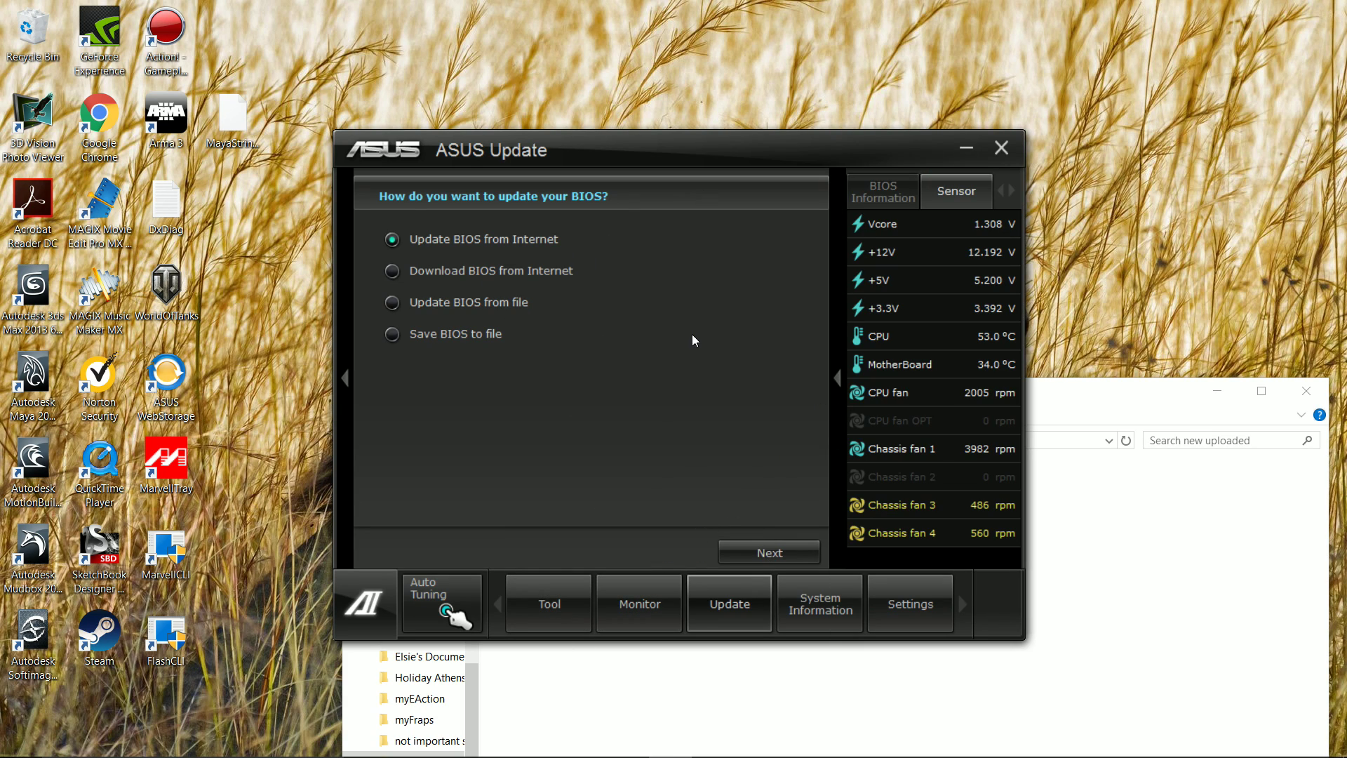
left_click_drag(1121, 390, 933, 414)
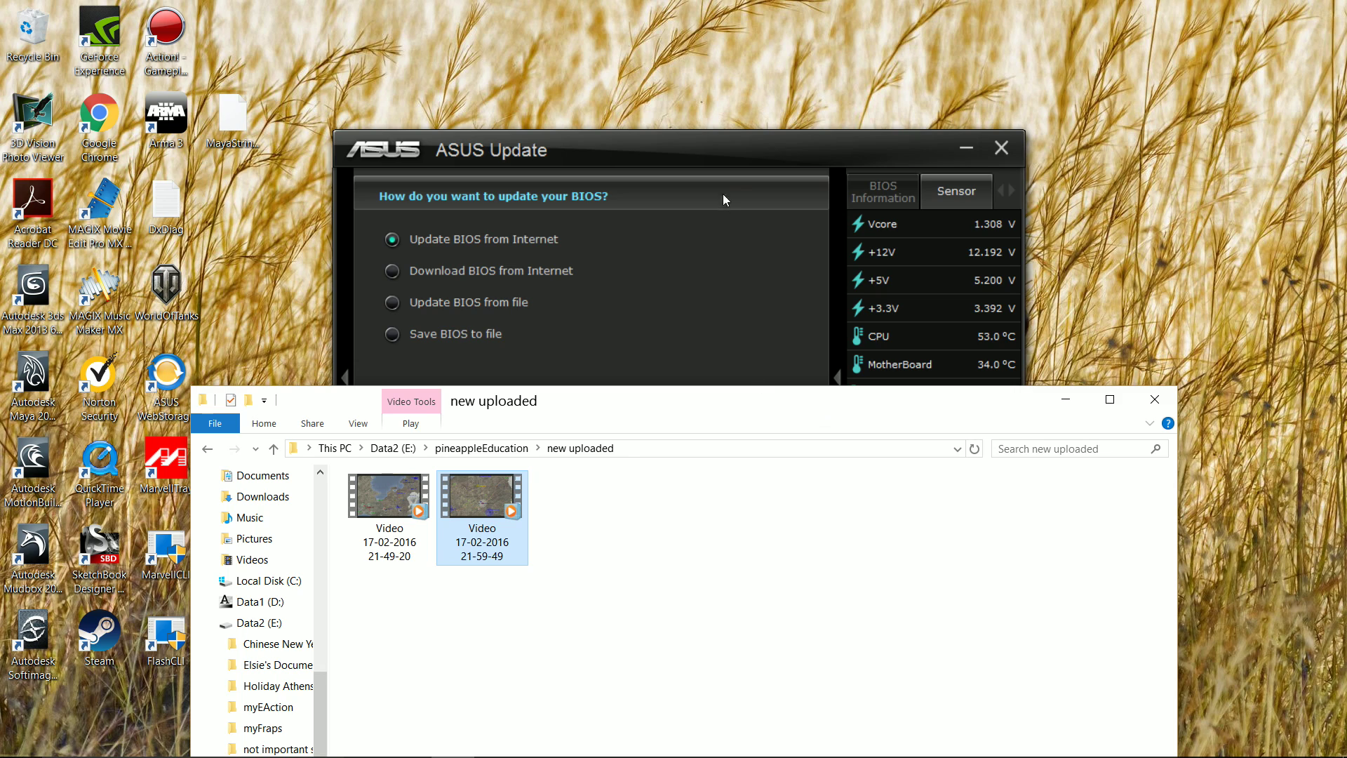
Close the 'new uploaded' folder and reposition ASUS Update with its sensor panel showing.
left_click(736, 146)
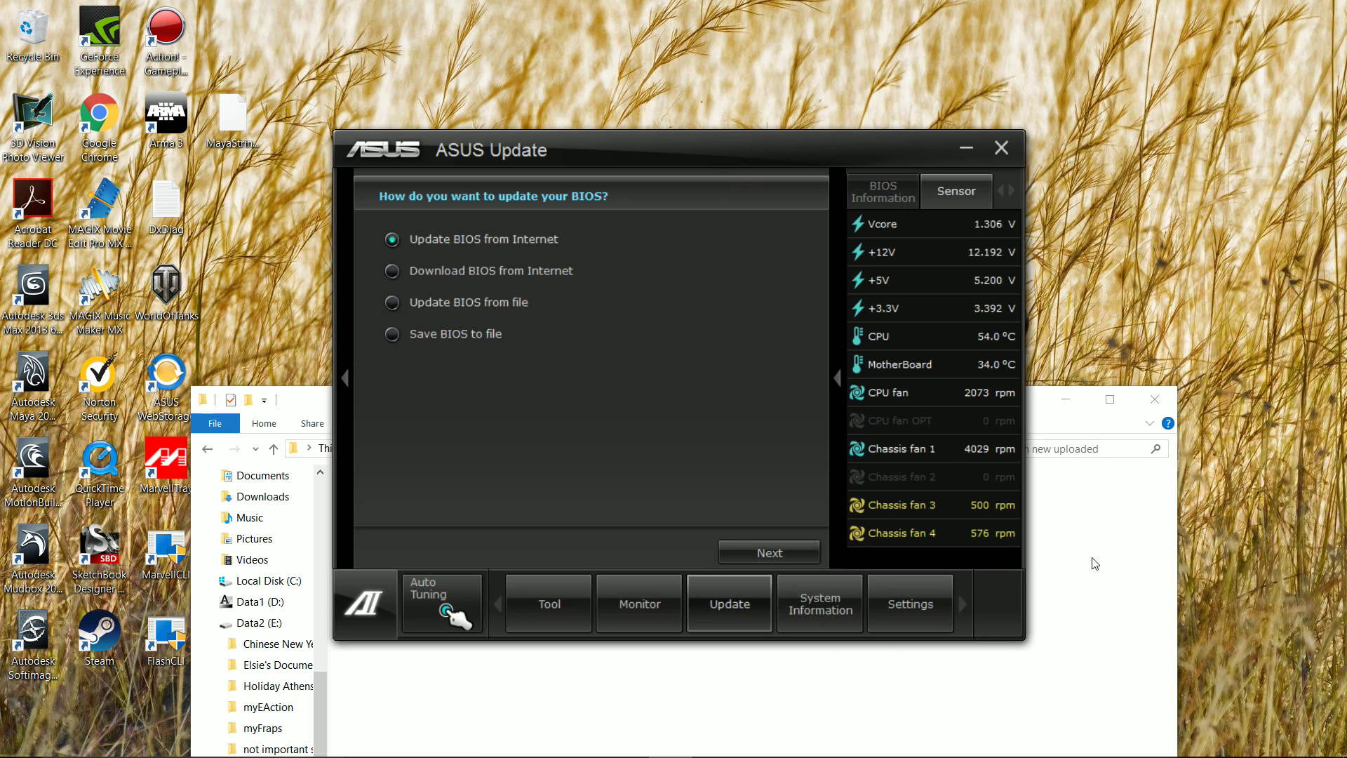
left_click(1118, 554)
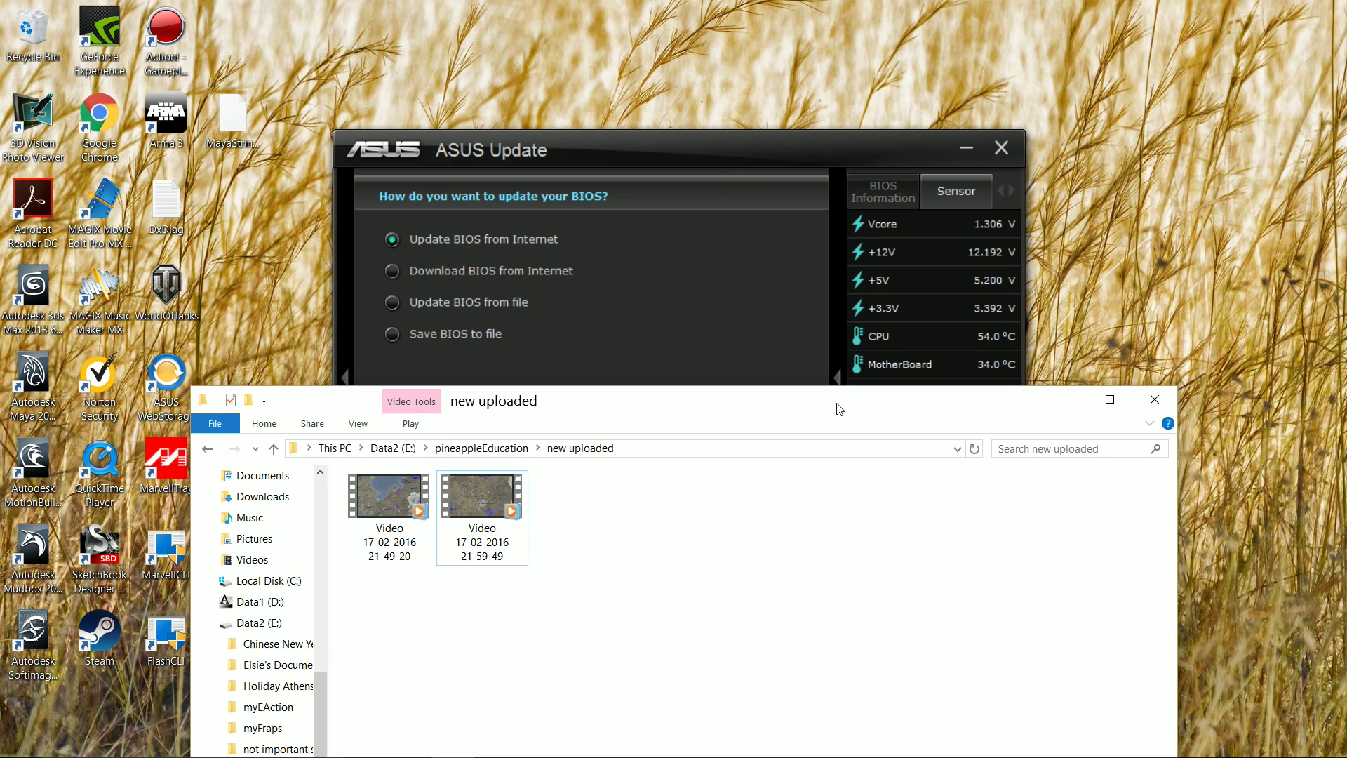
mouse_move(567, 746)
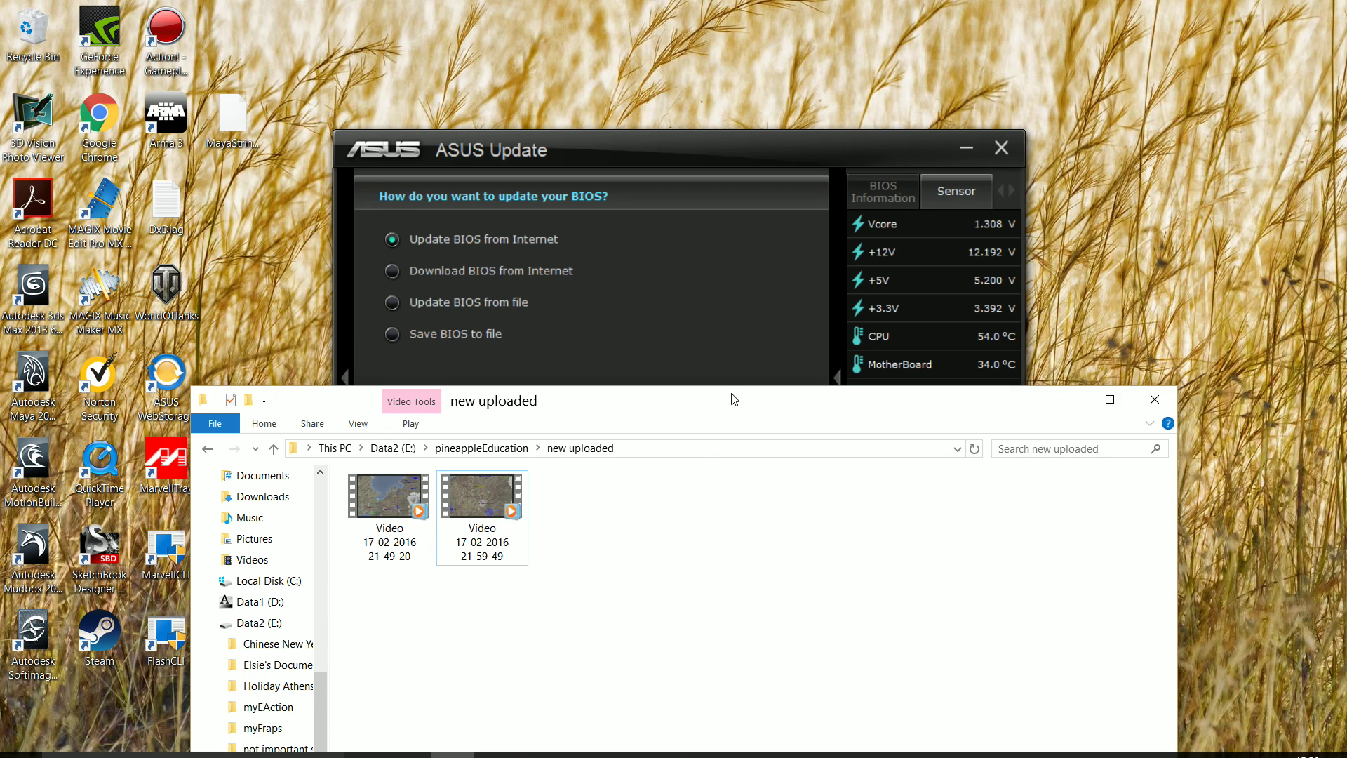
left_click_drag(728, 411, 725, 344)
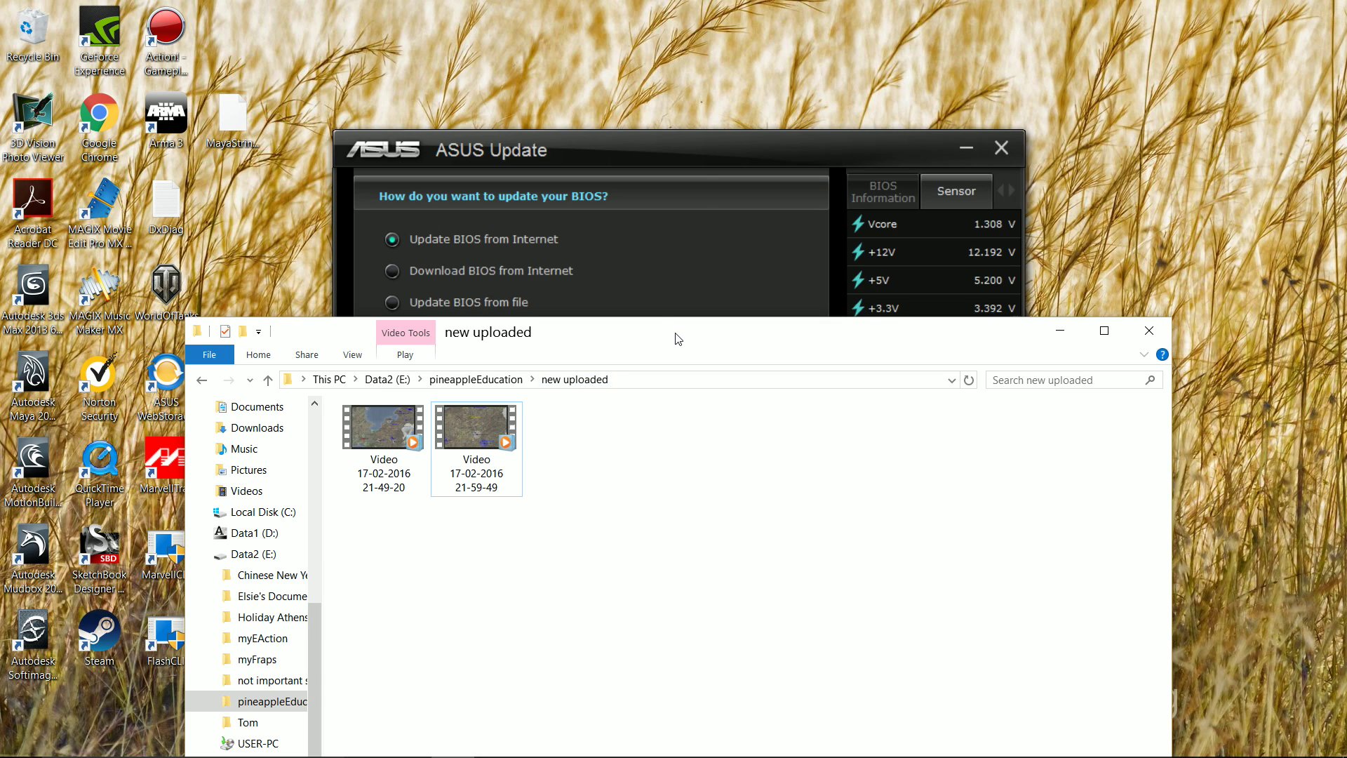
left_click(1149, 331)
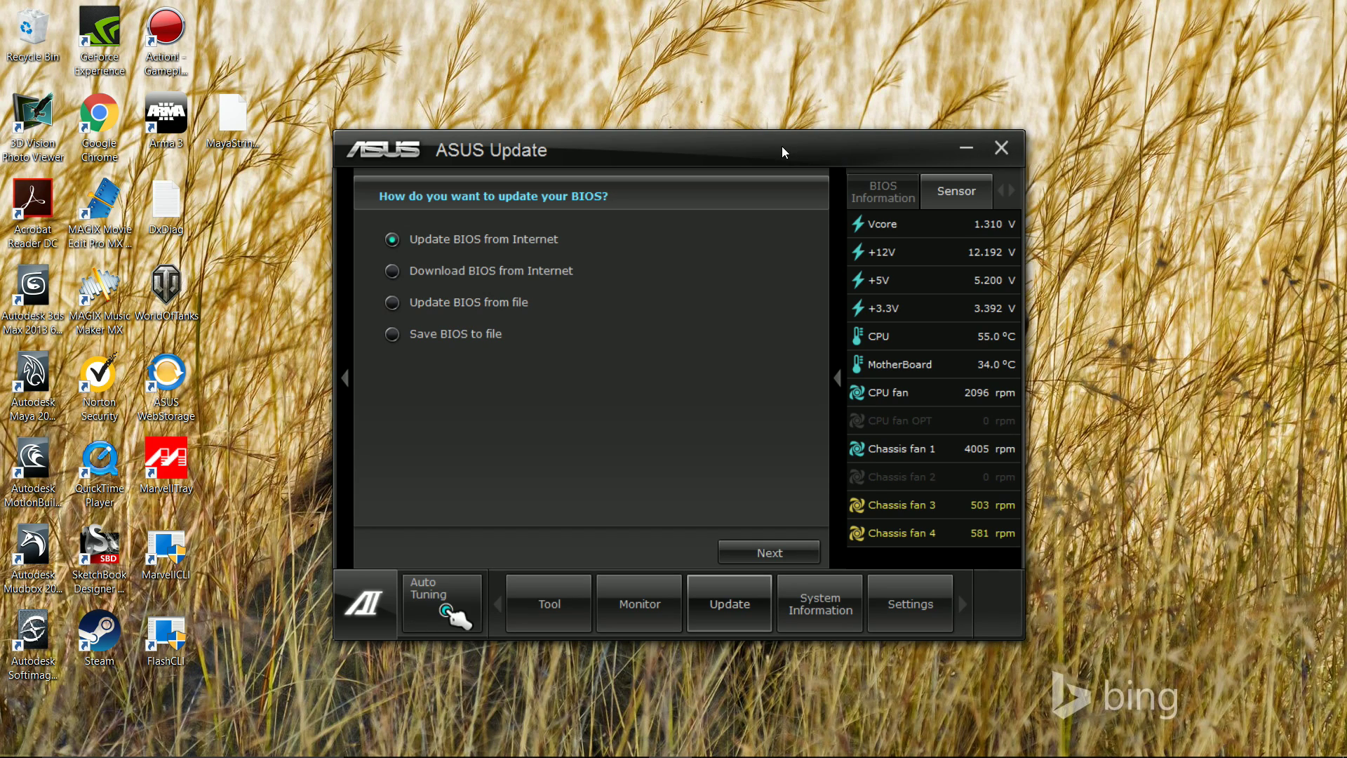
left_click_drag(782, 147, 725, 161)
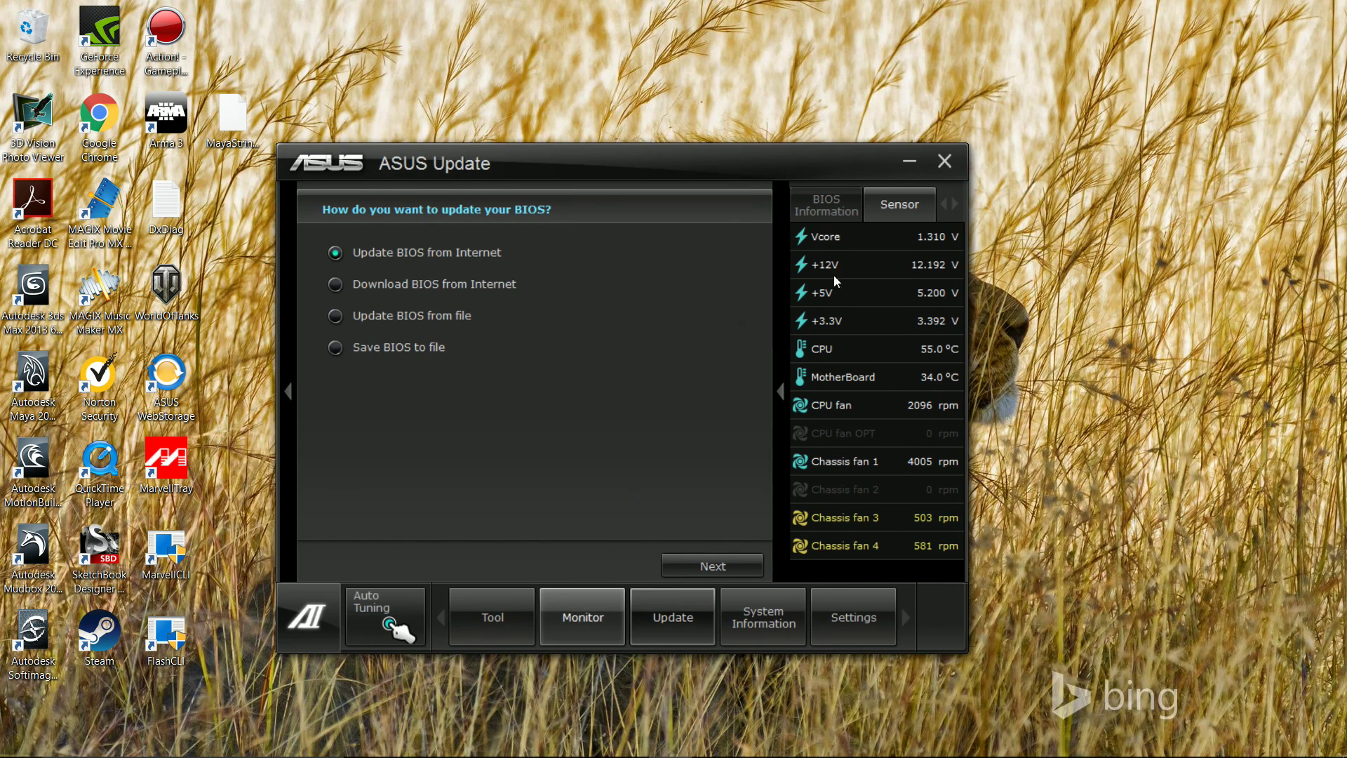
left_click_drag(788, 164, 844, 157)
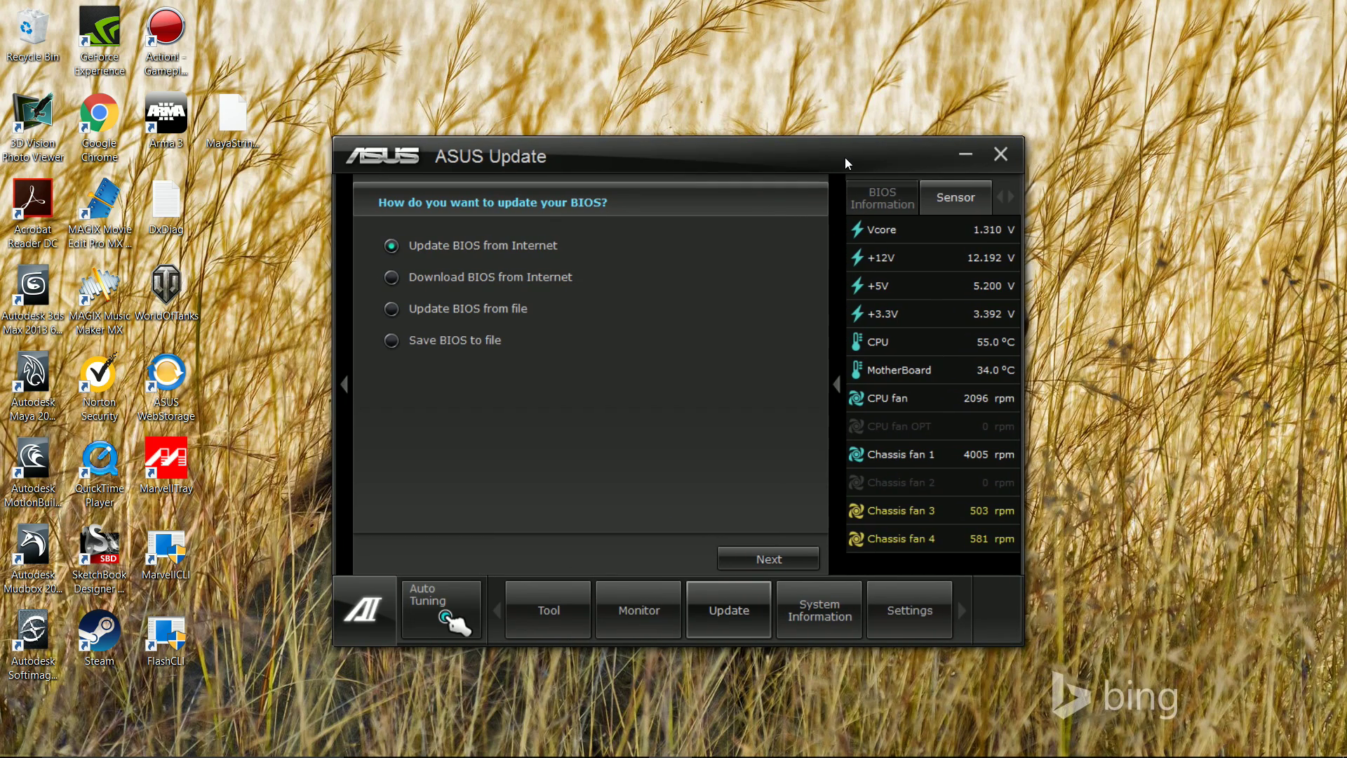